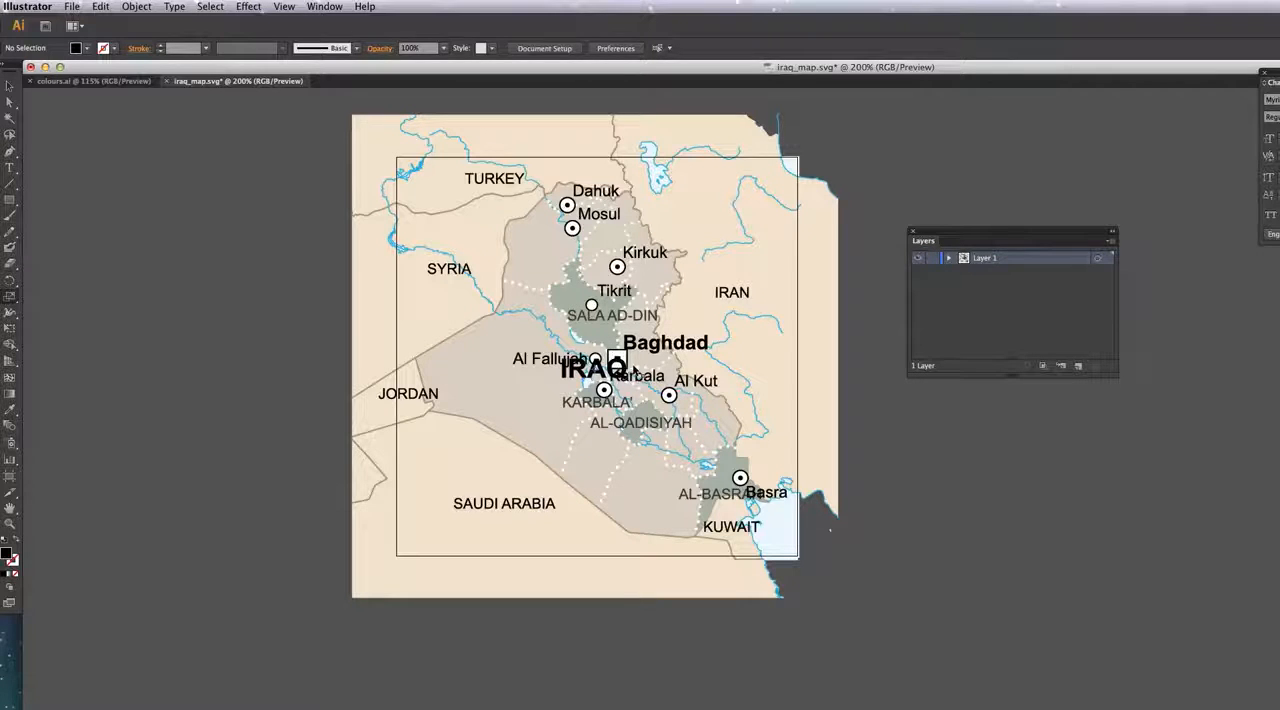
# Step: Ungroup the whole Iraq map artwork and check that the Al Fallujah and Karbala' labels select individually
pyautogui.press('v')
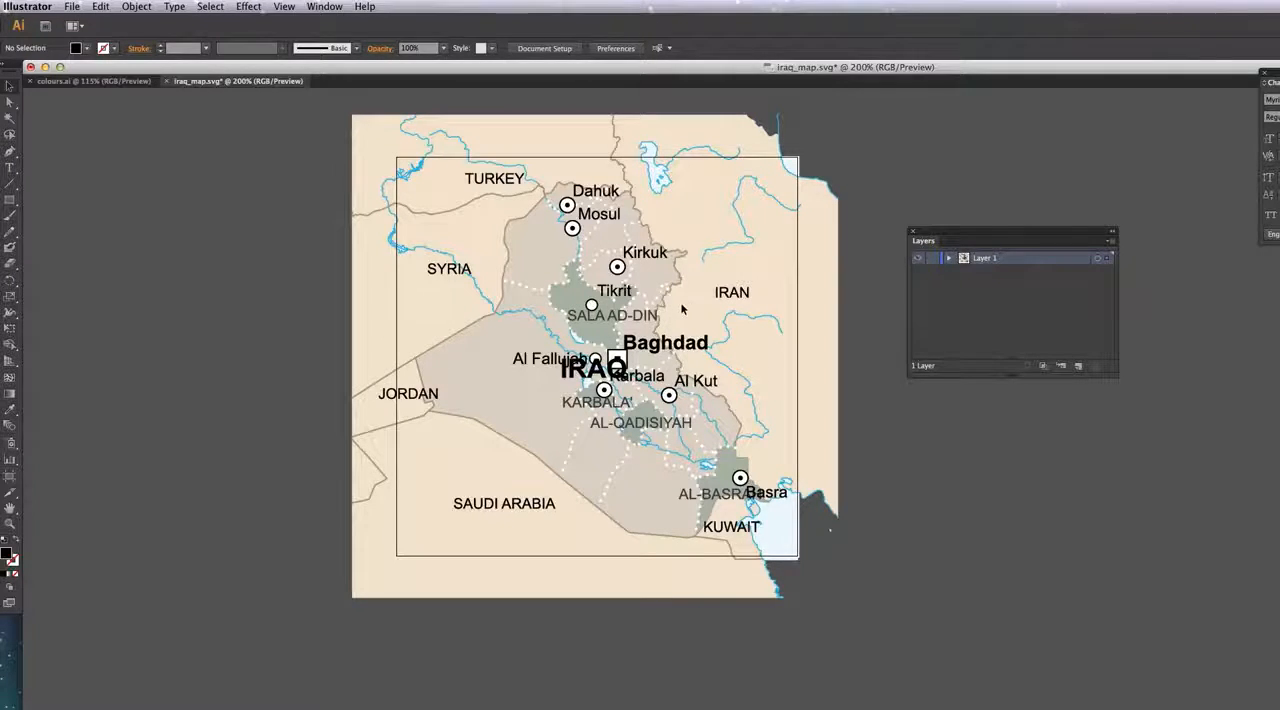
pyautogui.click(684, 301)
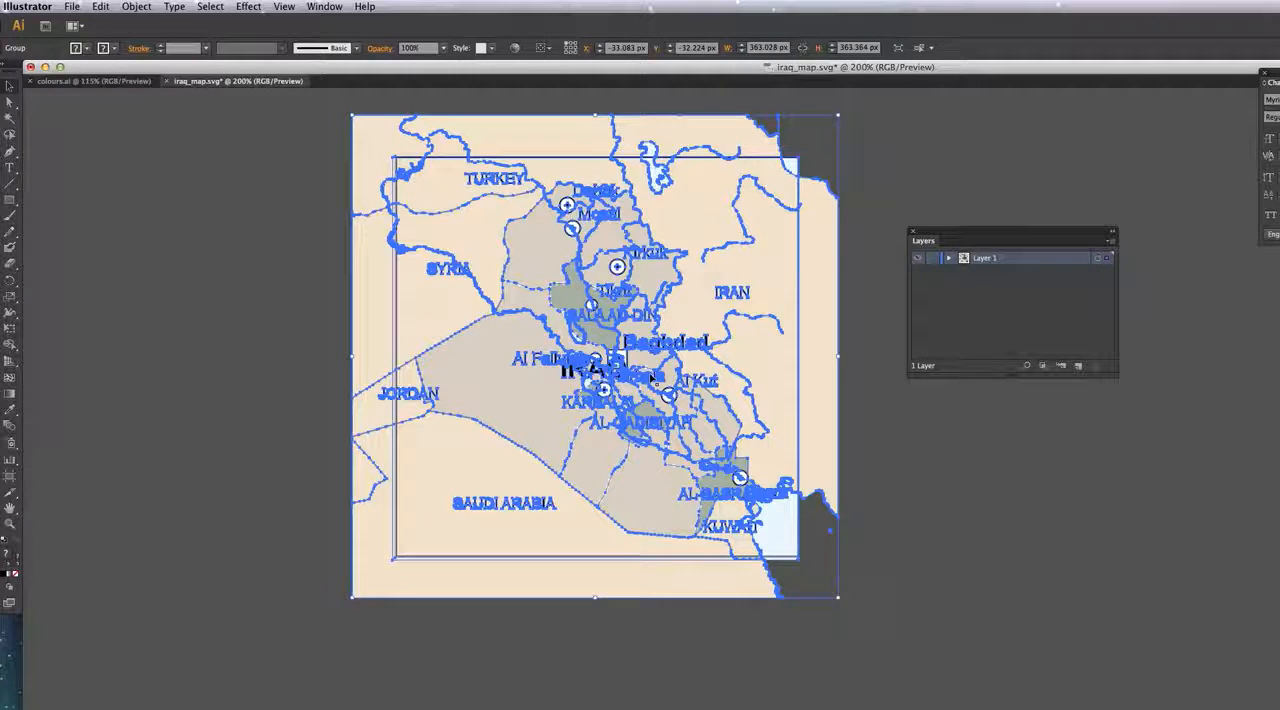
pyautogui.press('super+shift+g')
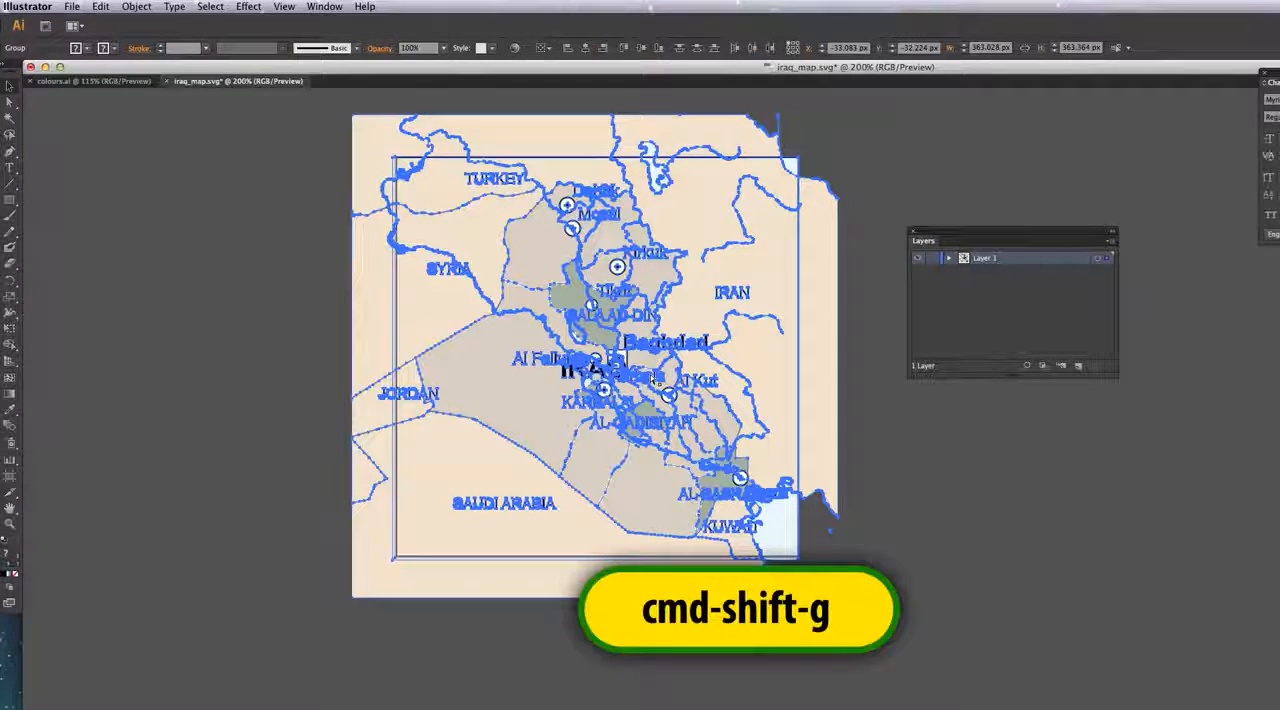
pyautogui.click(264, 392)
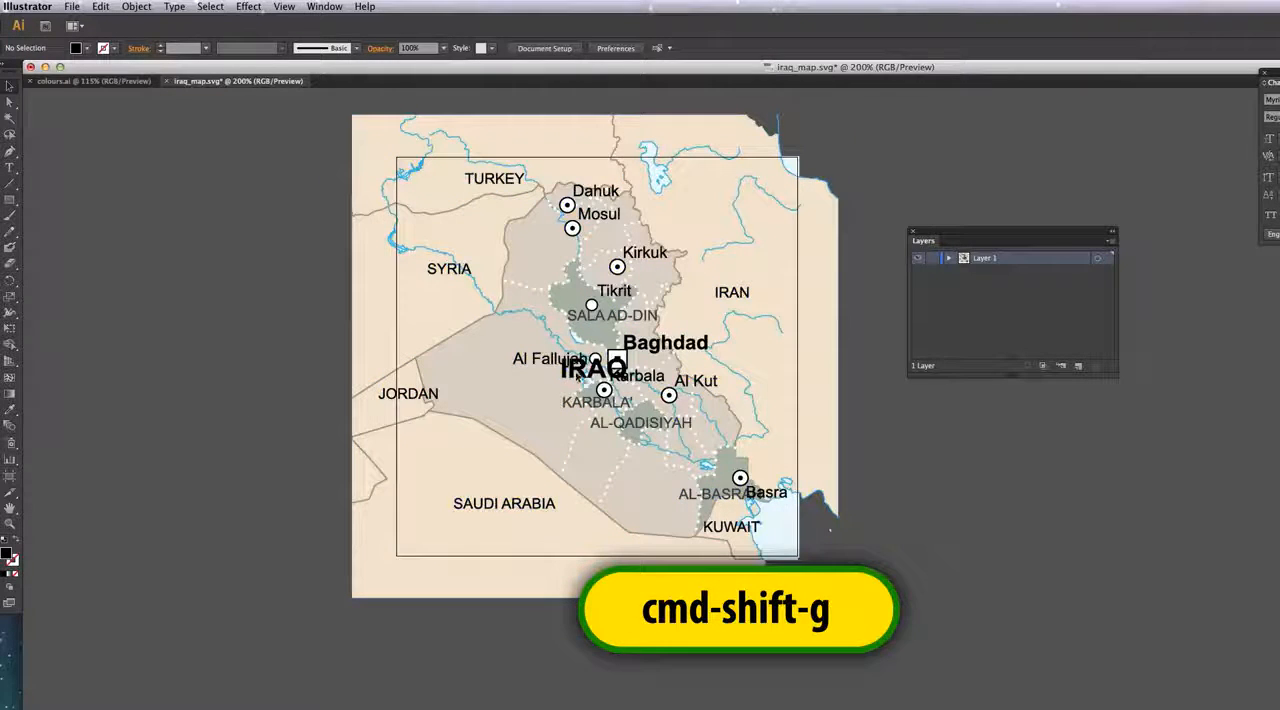
pyautogui.click(537, 361)
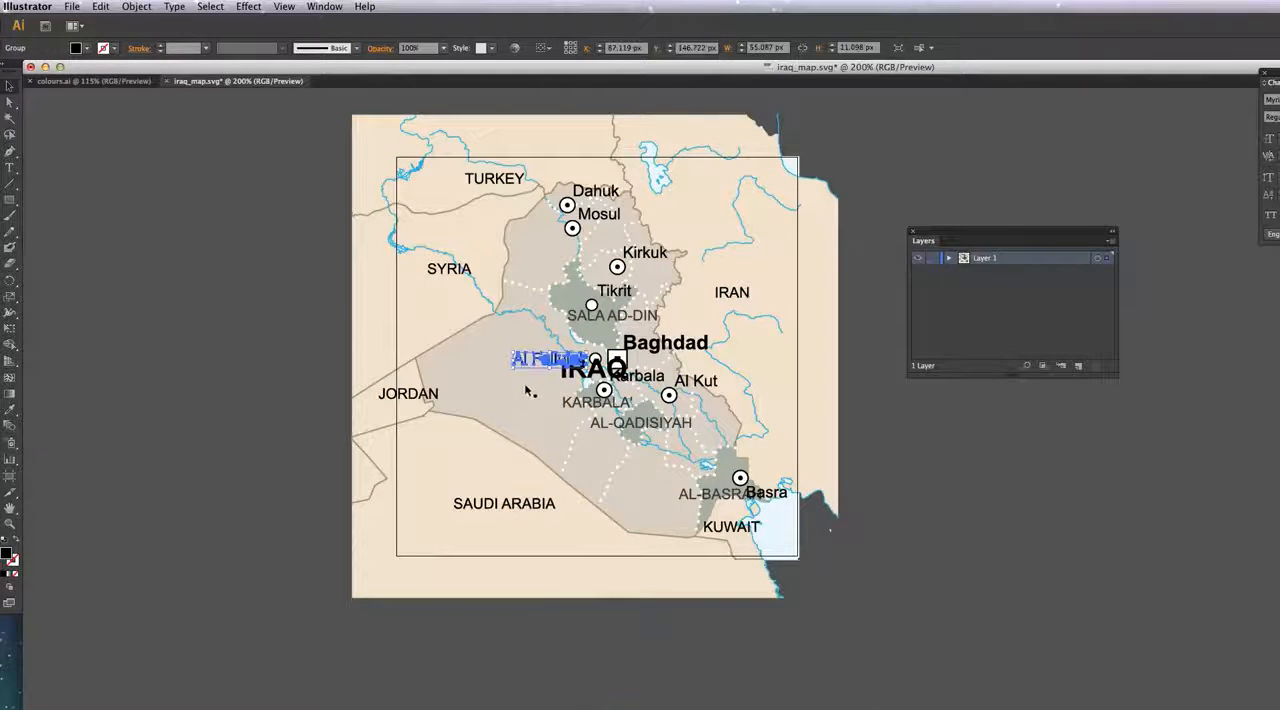
pyautogui.click(587, 404)
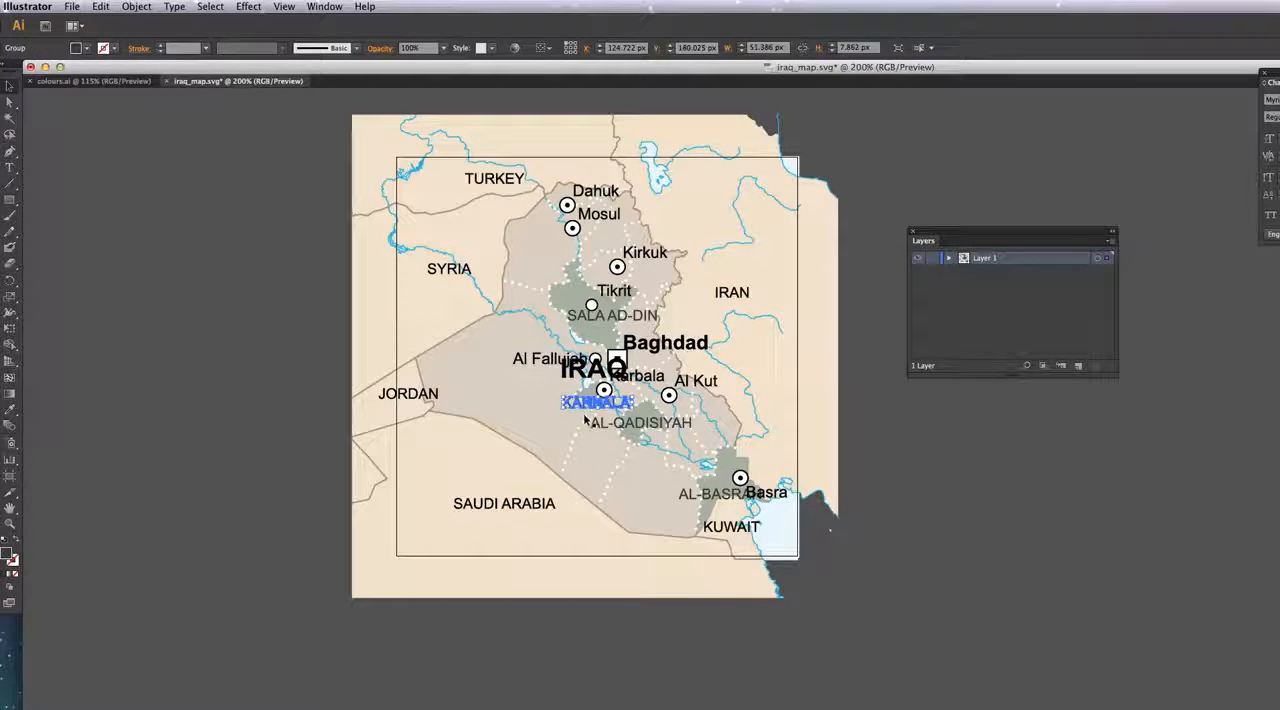
# Step: Move the IRAQ label away from Baghdad into the empty western part of the country
pyautogui.click(410, 397)
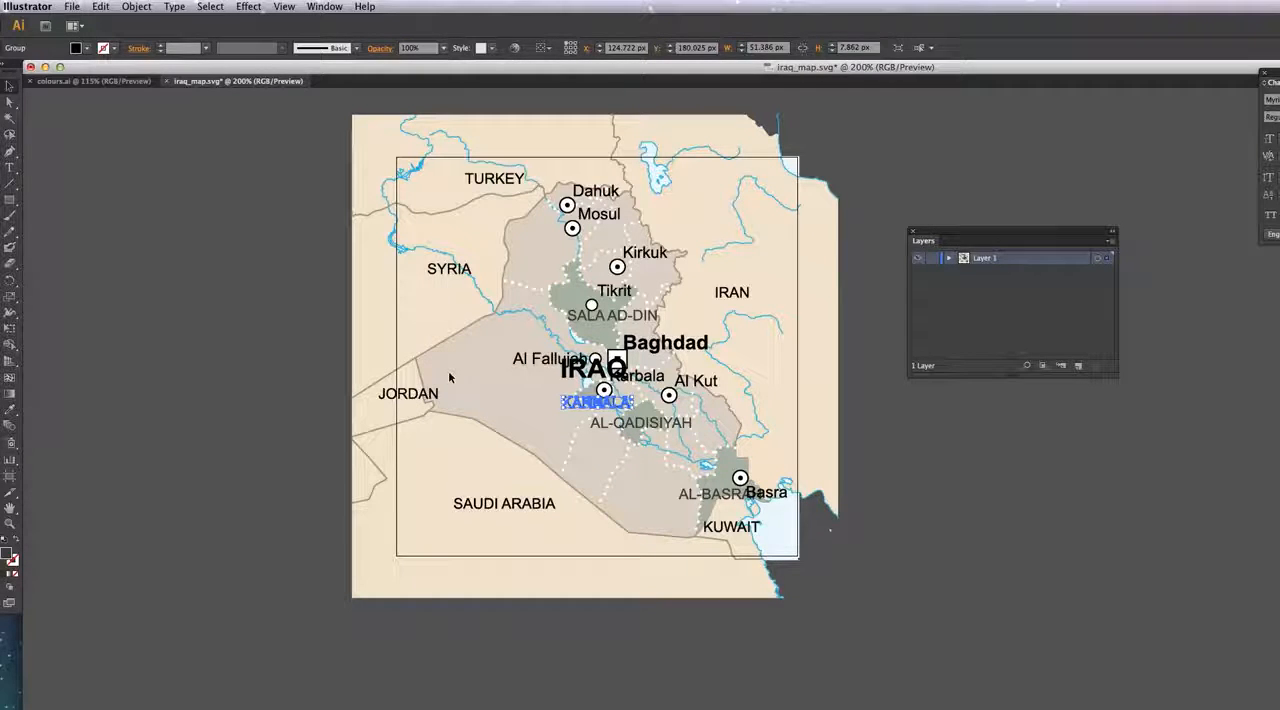
pyautogui.press('super+shift+a')
pyautogui.press('Delete')
pyautogui.hotkey('shift', 'e')
pyautogui.moveTo(457, 381); pyautogui.dragTo(461, 388)
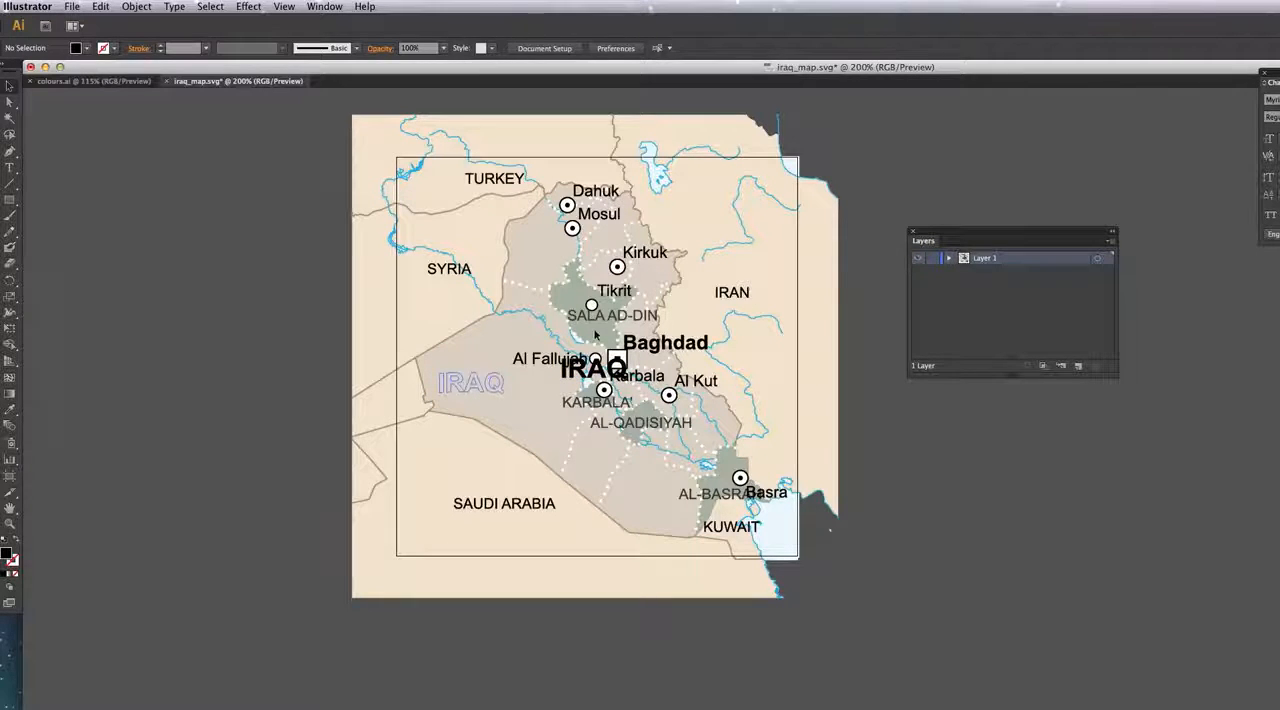
# Step: Reposition the Sala ad-Din, Baghdad, Karbala, Al Fallujah and Karbala' labels so they clear the city markers and each other
pyautogui.moveTo(585, 318); pyautogui.dragTo(562, 325)
pyautogui.moveTo(655, 345); pyautogui.dragTo(674, 340)
pyautogui.moveTo(611, 381); pyautogui.dragTo(553, 351)
pyautogui.click(589, 403)
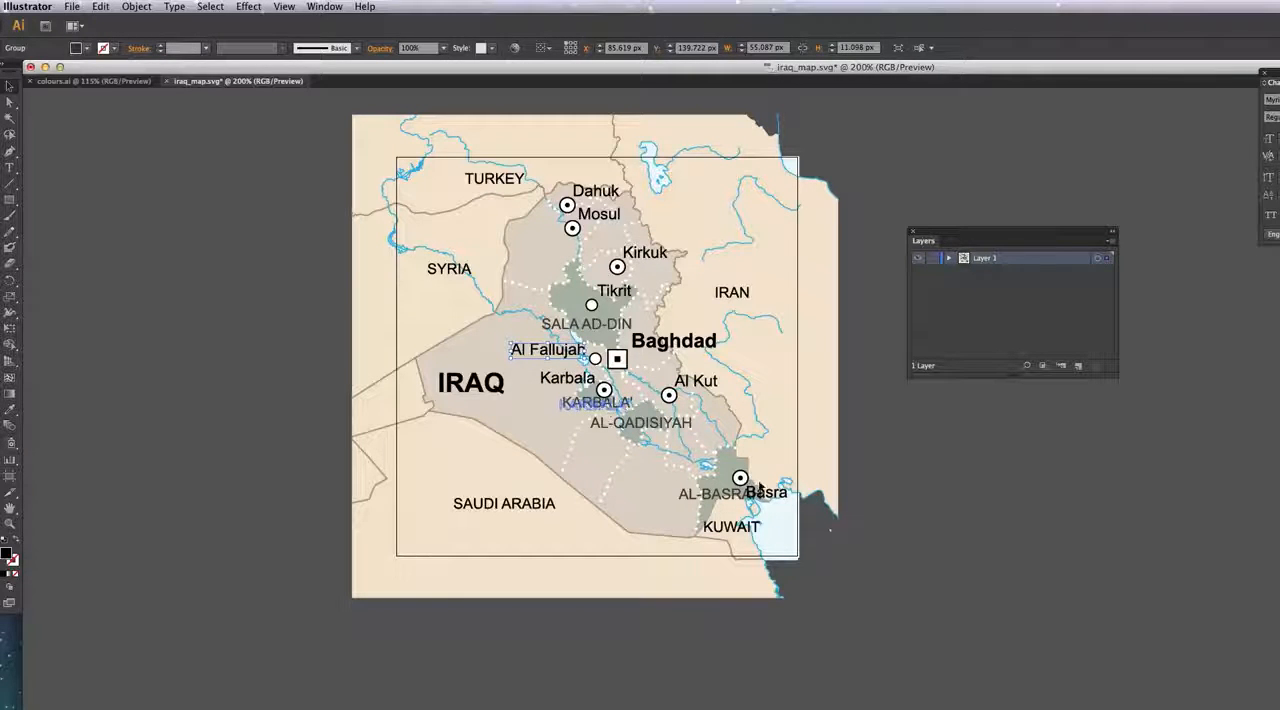
# Step: Separate the Al-Basrah and Basra labels, shift Al Kut off its marker, and move Saudi Arabia up to the west
pyautogui.moveTo(720, 495); pyautogui.dragTo(777, 463)
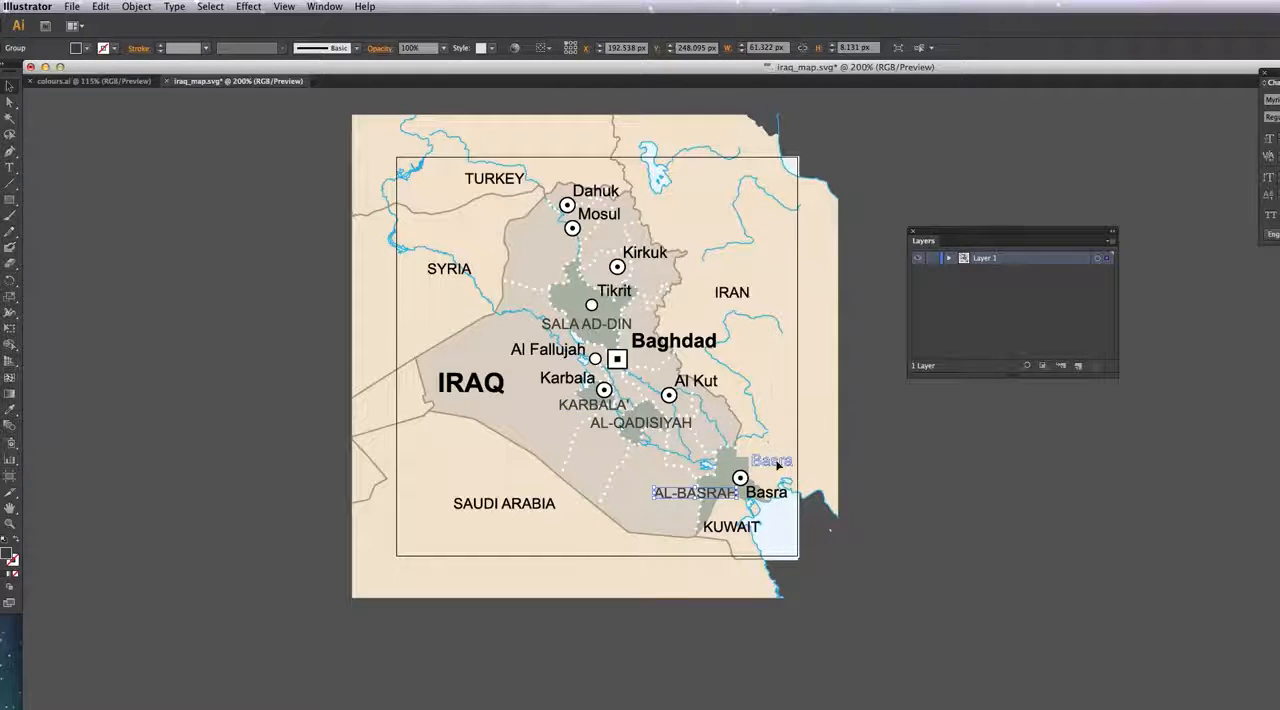
pyautogui.moveTo(700, 384); pyautogui.dragTo(716, 377)
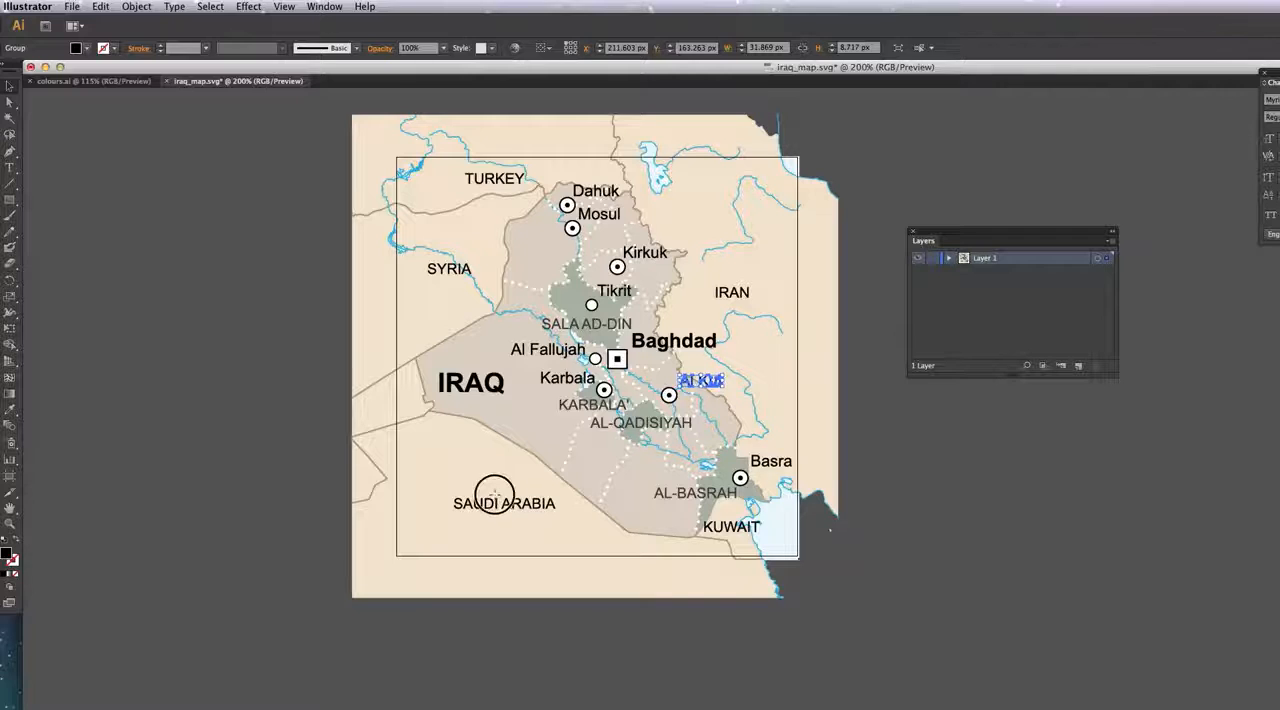
pyautogui.moveTo(494, 494)
pyautogui.mouseDown()
pyautogui.moveTo(466, 477)
pyautogui.moveTo(479, 476)
pyautogui.mouseUp()
# Step: Switch to Firefox, open Google My Maps from the search results and create a new map
pyautogui.press('super+Tab')
pyautogui.press('super+Tab')
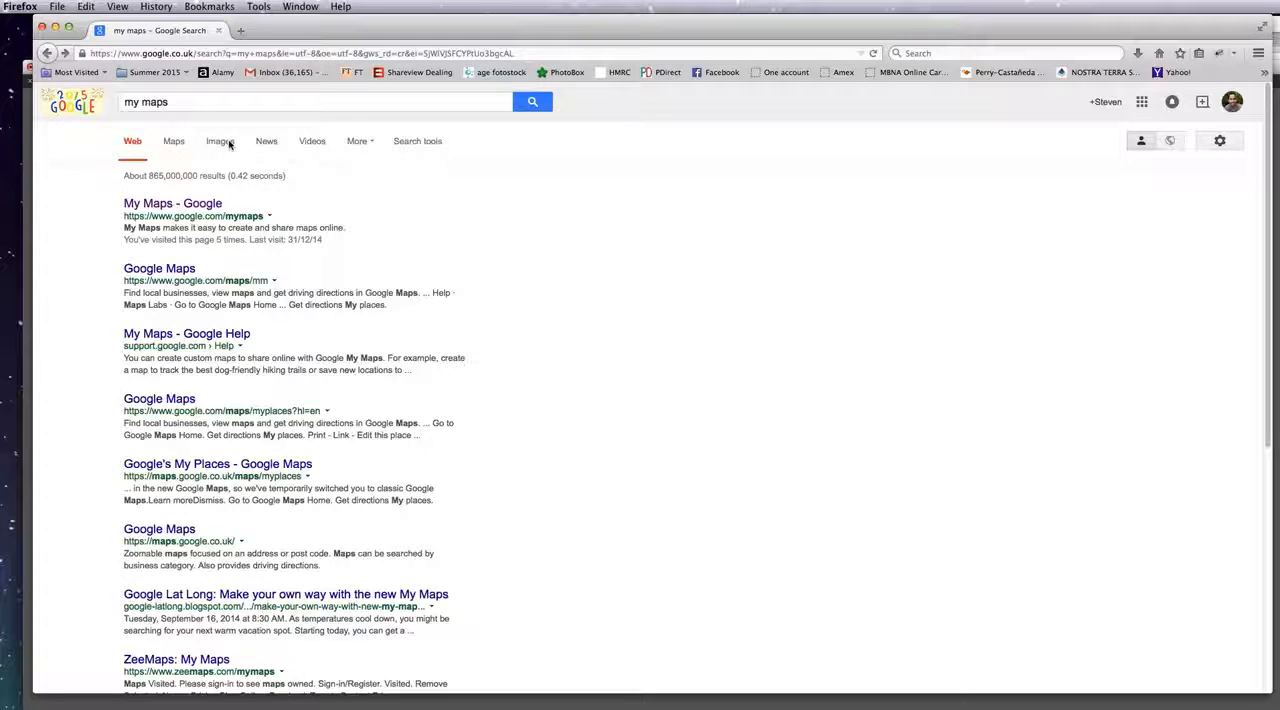
pyautogui.click(205, 209)
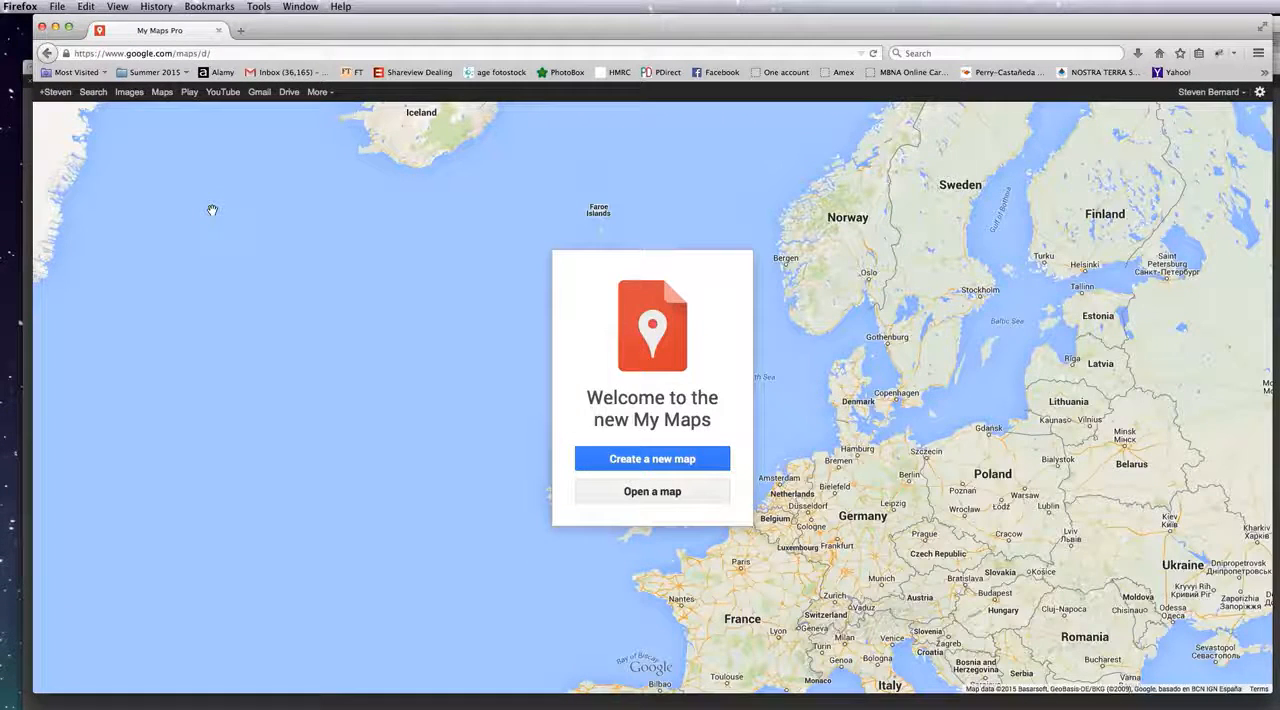
pyautogui.click(606, 462)
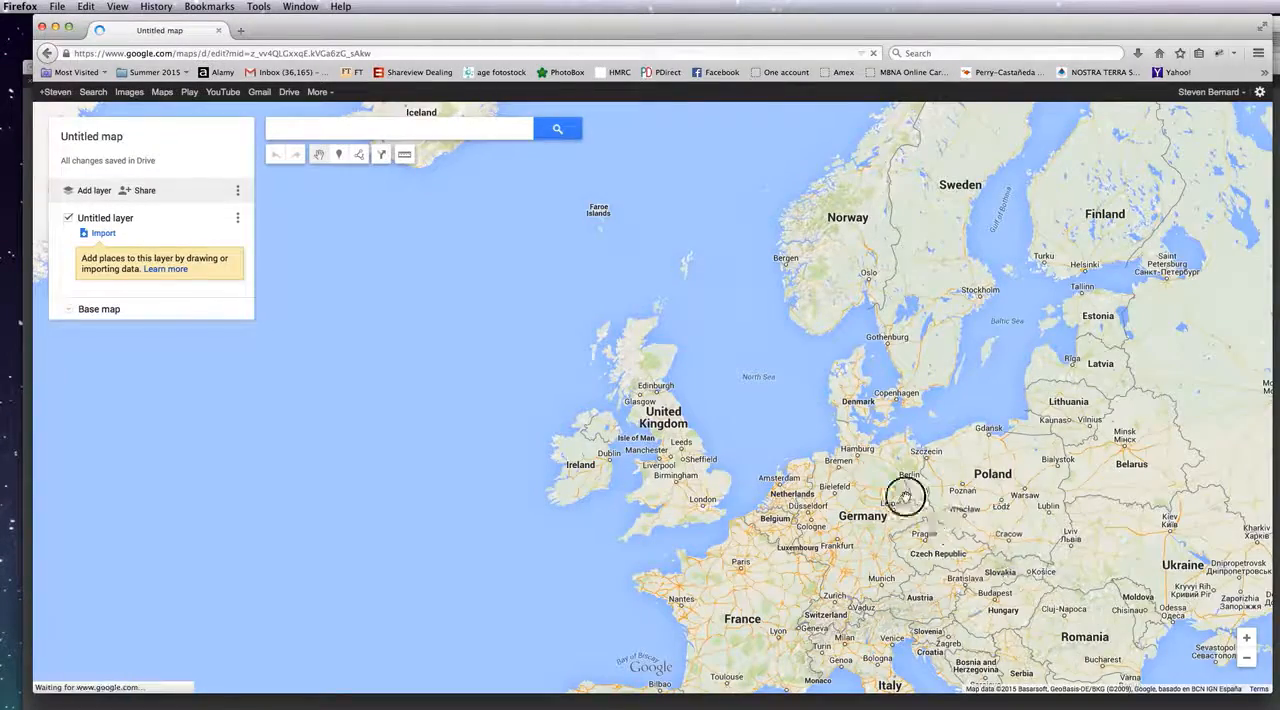
# Step: Draw a distance-measuring line of about 1,120 km eastward from the Jordan–Saudi border area to just past Basrah
pyautogui.moveTo(908, 493); pyautogui.dragTo(606, 286)
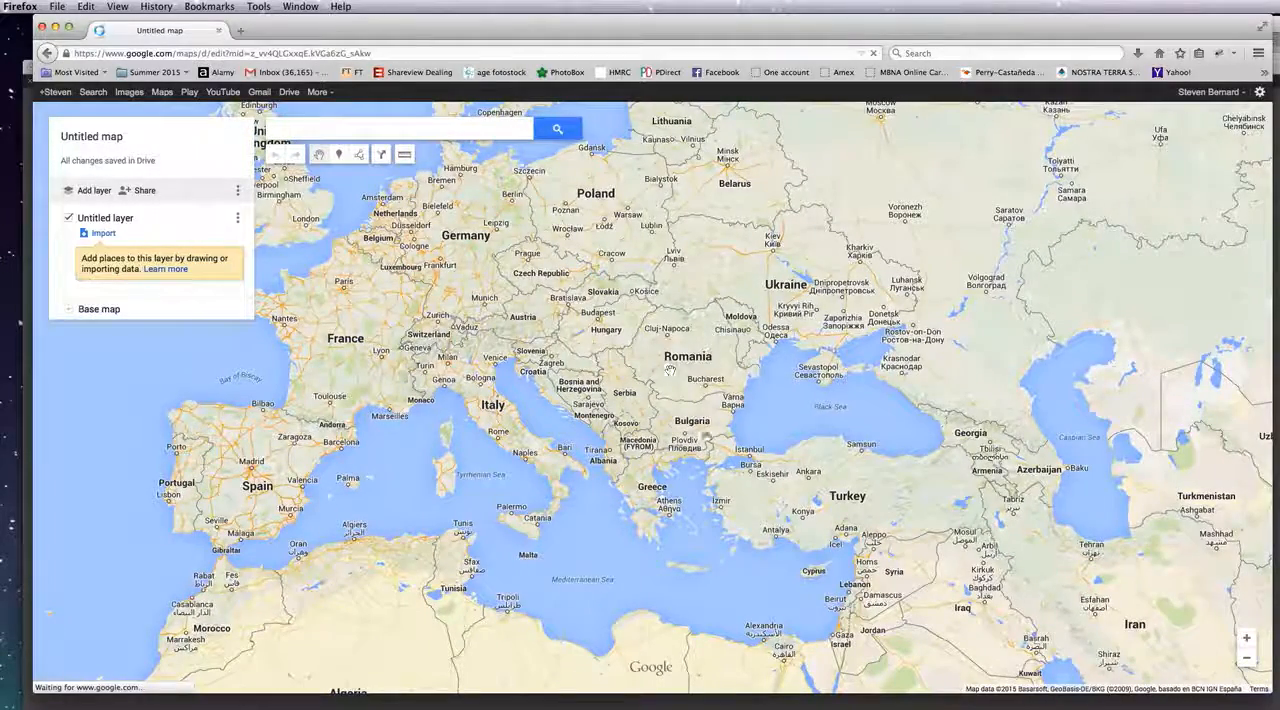
pyautogui.moveTo(986, 571); pyautogui.dragTo(705, 340)
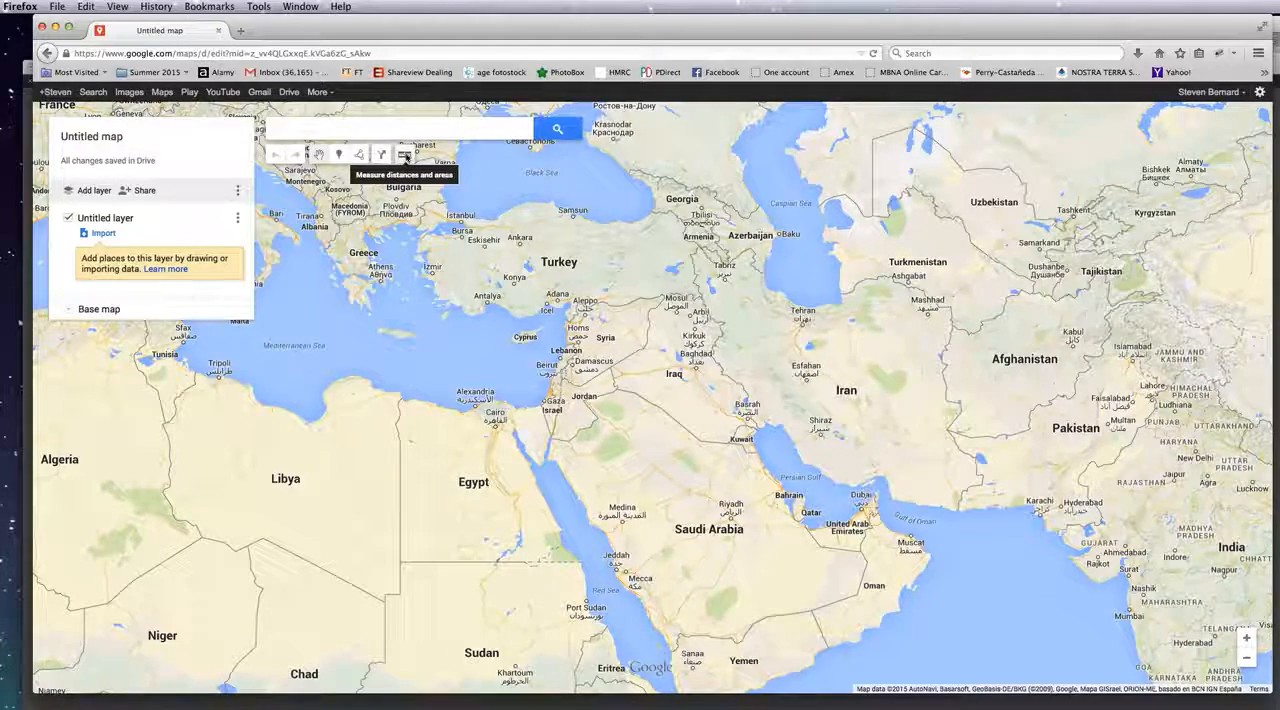
pyautogui.click(680, 356)
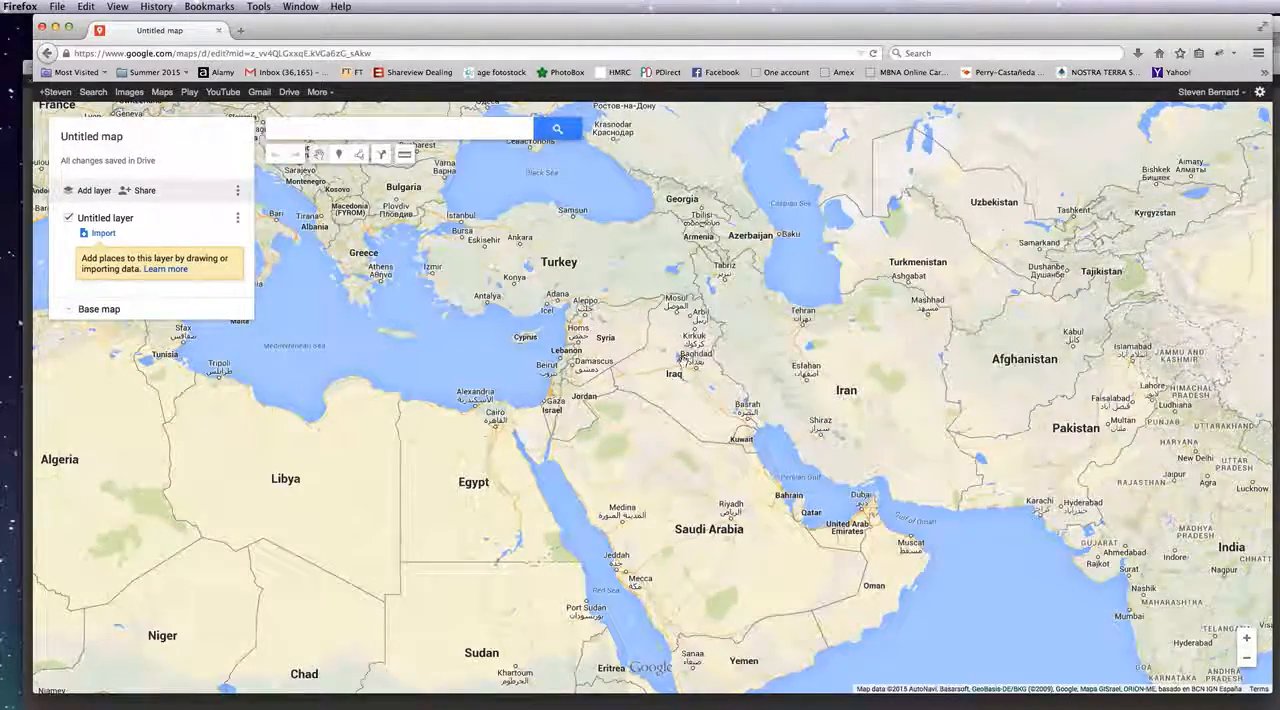
pyautogui.doubleClick(683, 358)
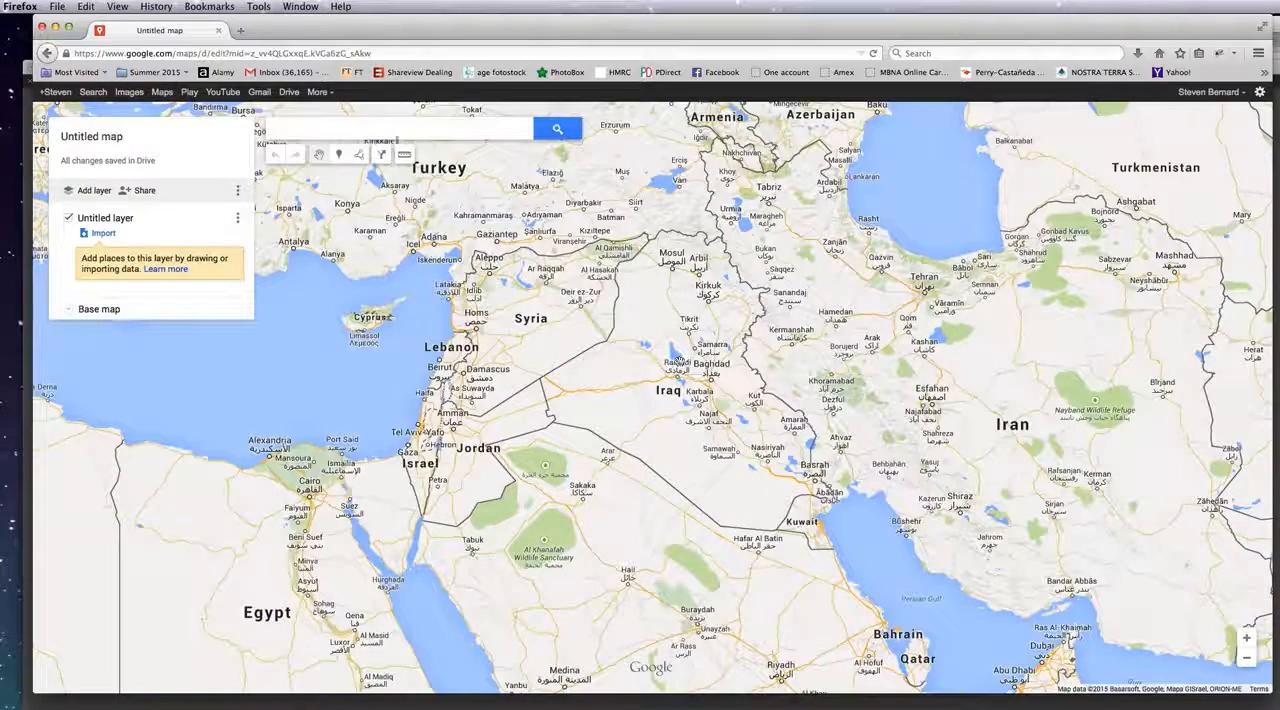
pyautogui.click(405, 158)
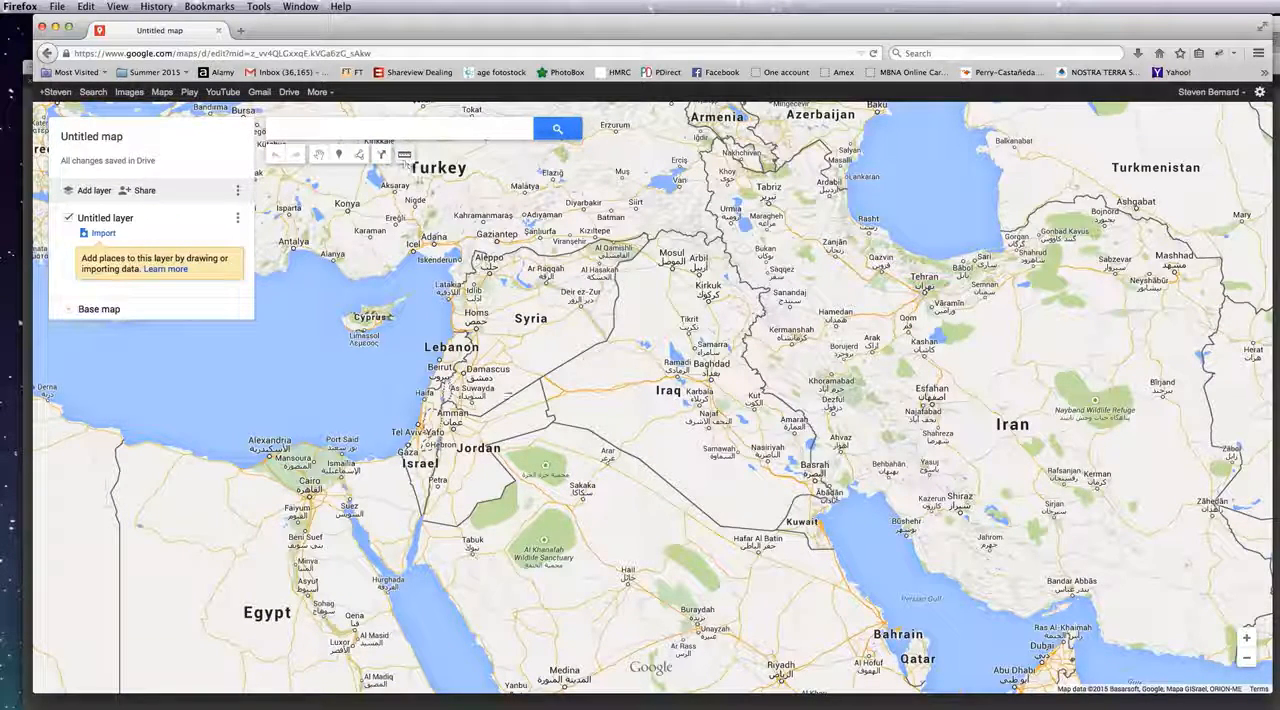
pyautogui.moveTo(514, 473)
pyautogui.mouseDown()
pyautogui.moveTo(827, 485)
pyautogui.moveTo(861, 478)
pyautogui.moveTo(864, 460)
pyautogui.moveTo(861, 486)
pyautogui.mouseUp()
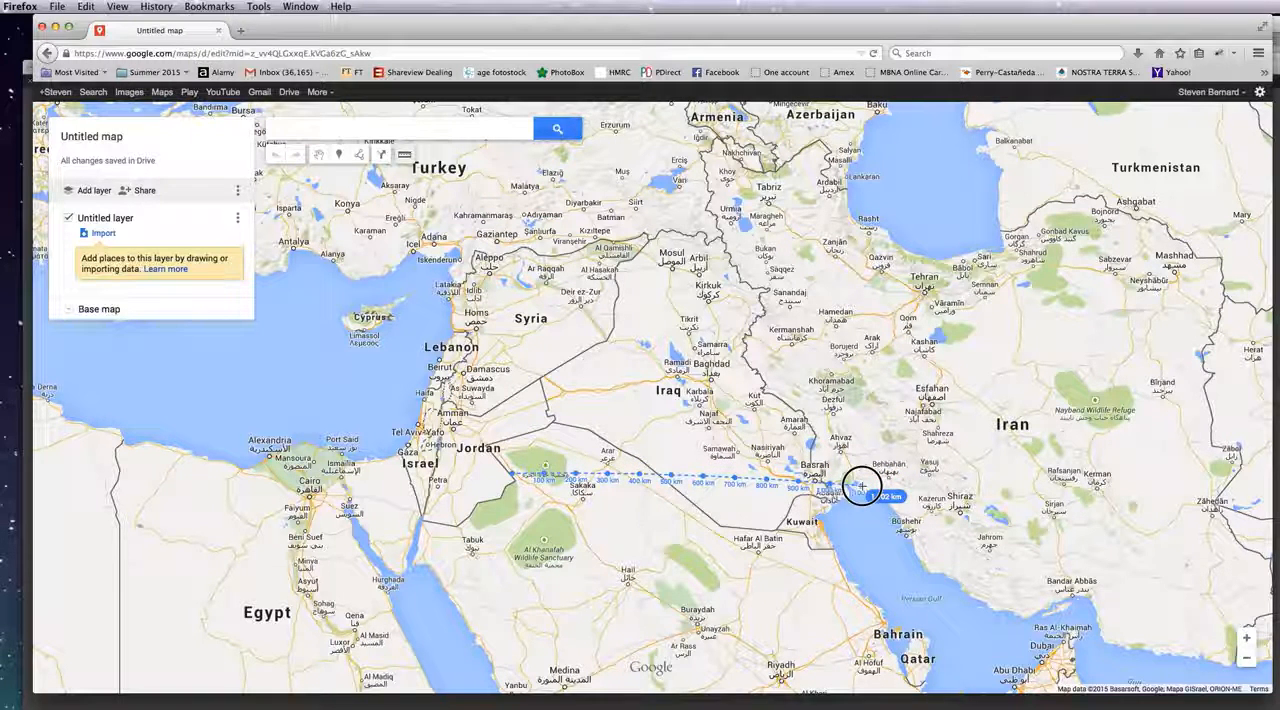
pyautogui.moveTo(861, 484); pyautogui.dragTo(861, 486)
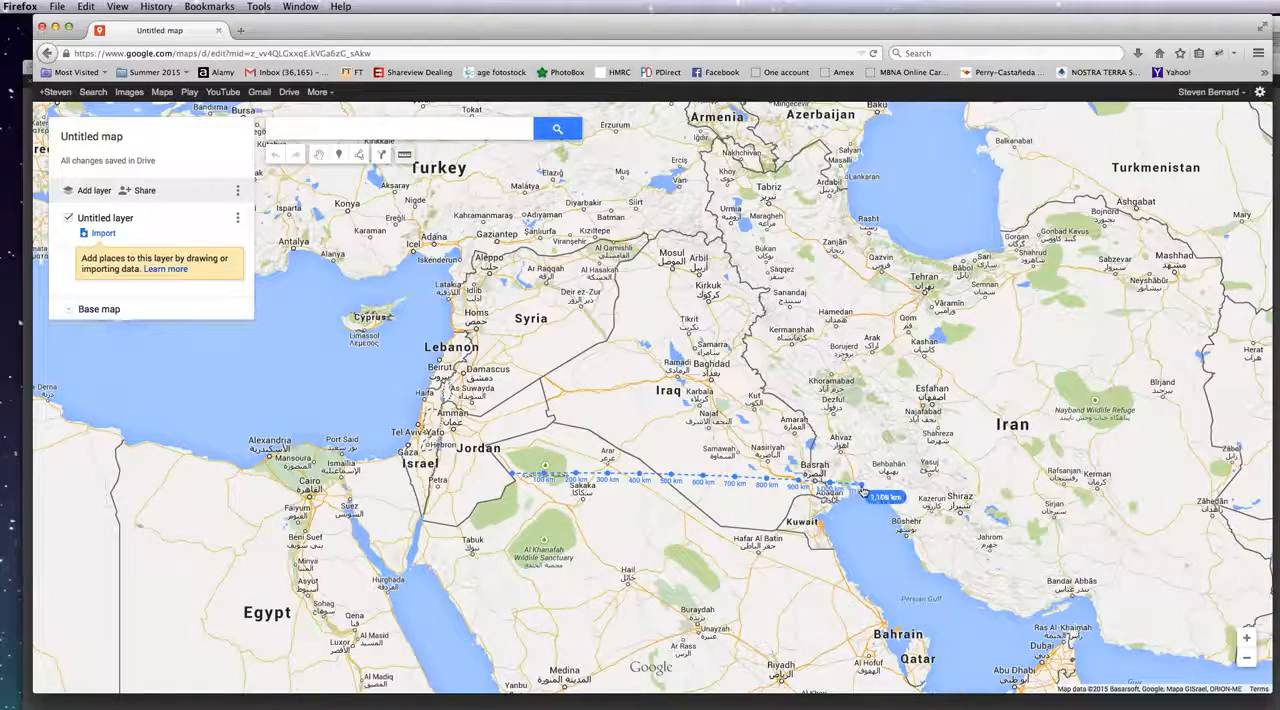
# Step: Copy a screenshot of the Iraq area with the distance line to the clipboard and switch back to Illustrator
pyautogui.press('super+ctrl+shift+4')
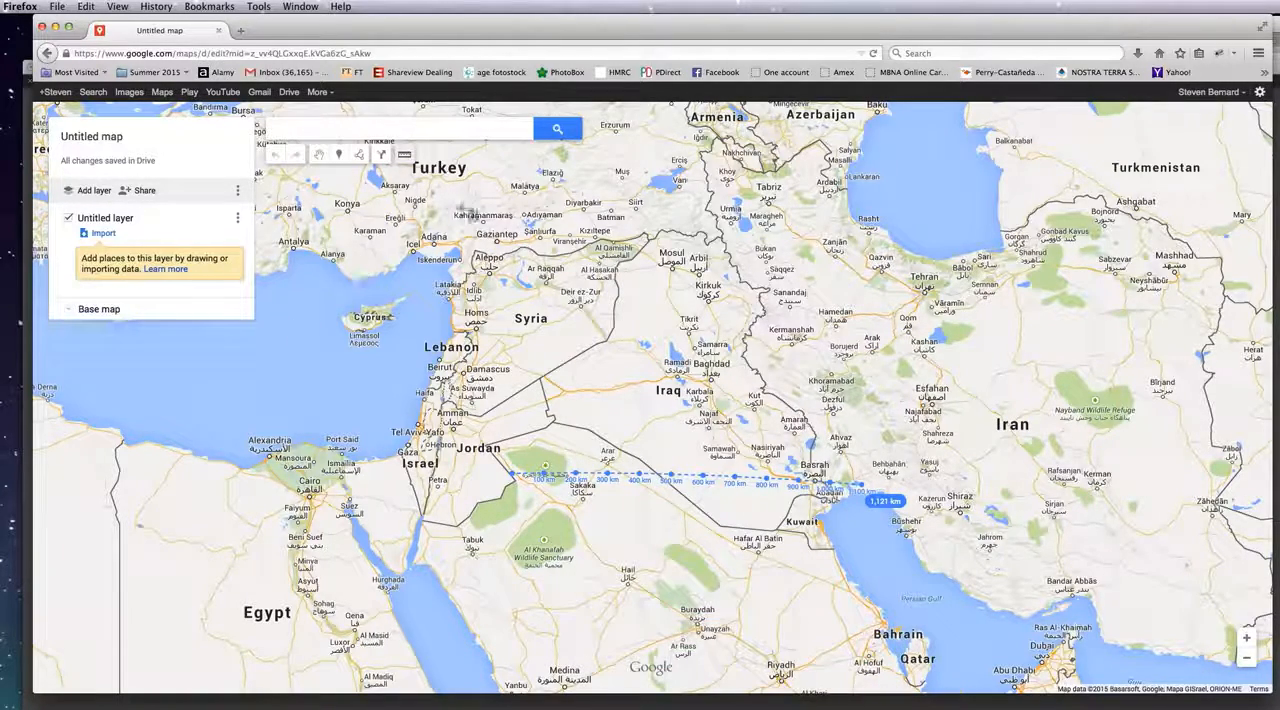
pyautogui.moveTo(478, 198); pyautogui.dragTo(903, 558)
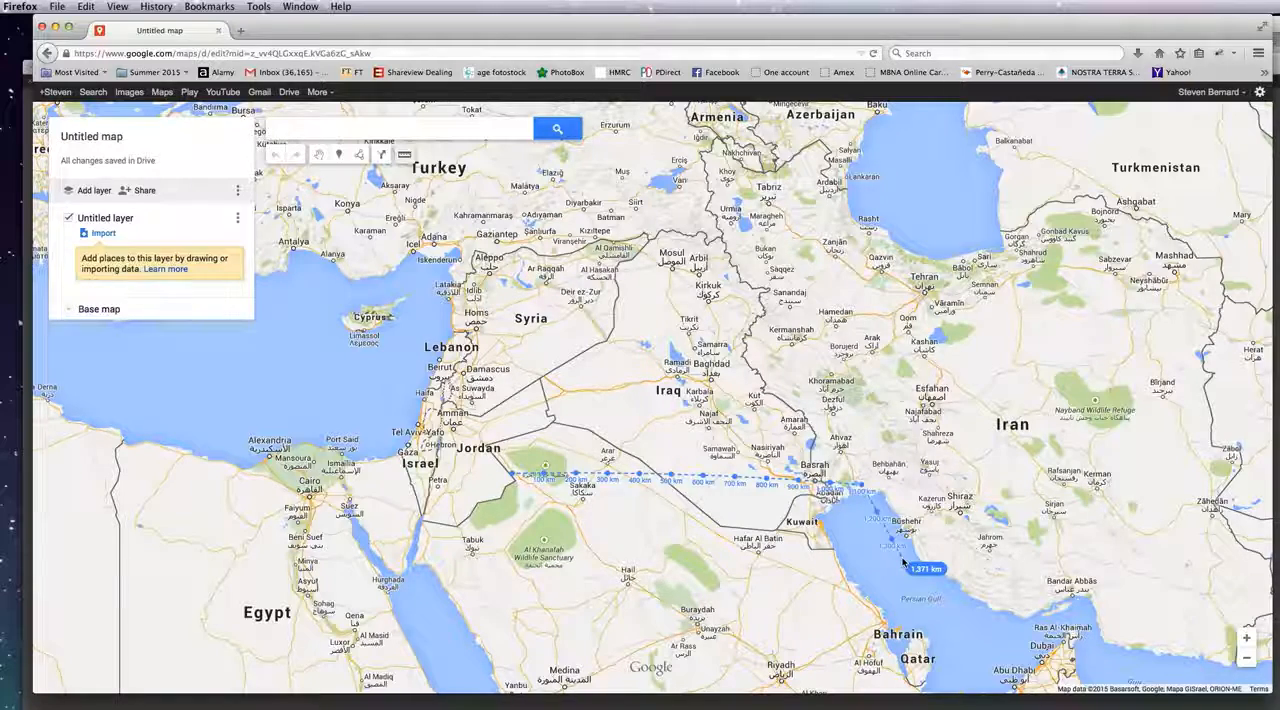
pyautogui.press('super+Tab')
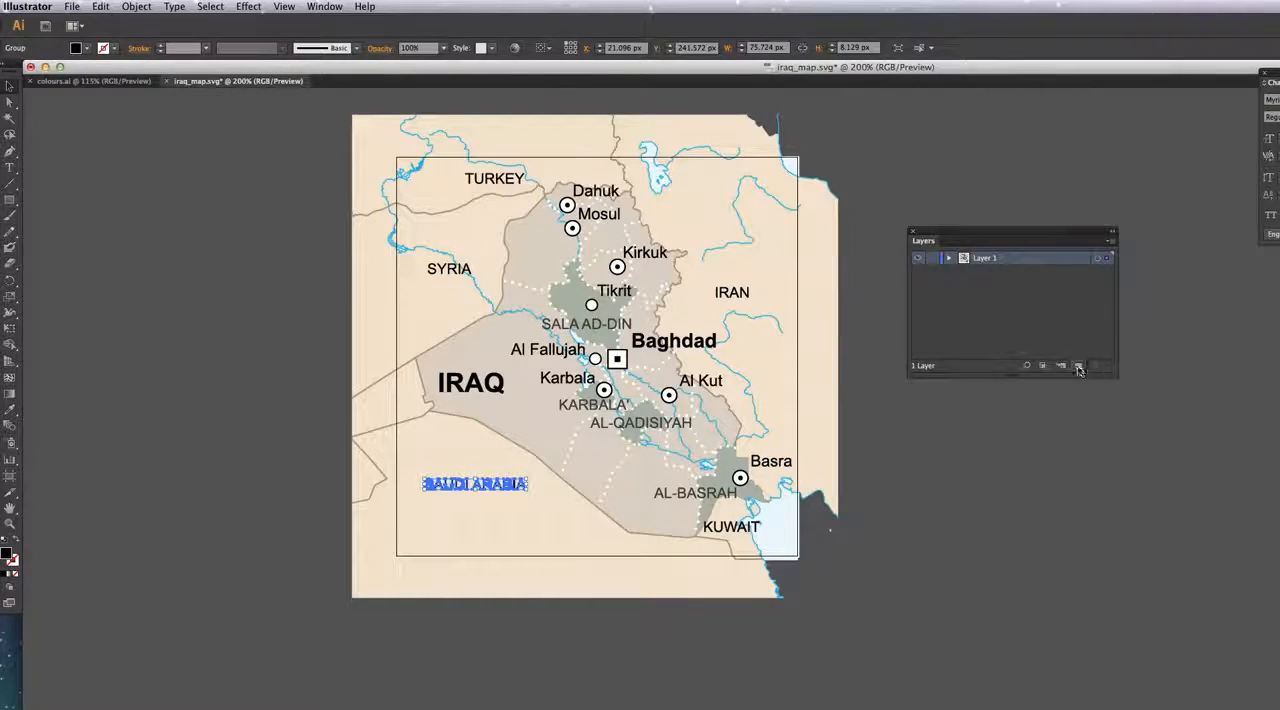
# Step: Create a new layer, place it beneath Layer 1 and make it the active layer
pyautogui.click(1079, 370)
pyautogui.click(1028, 268)
pyautogui.moveTo(1028, 268); pyautogui.dragTo(1024, 278)
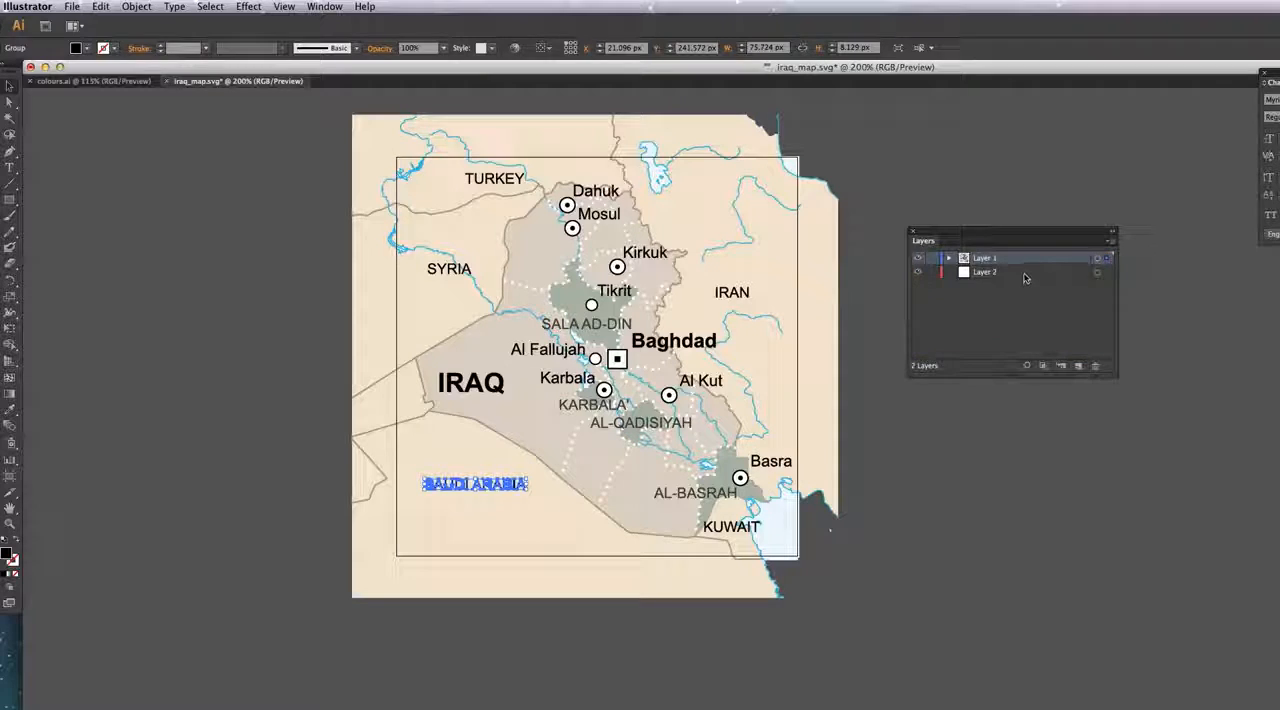
pyautogui.click(1024, 272)
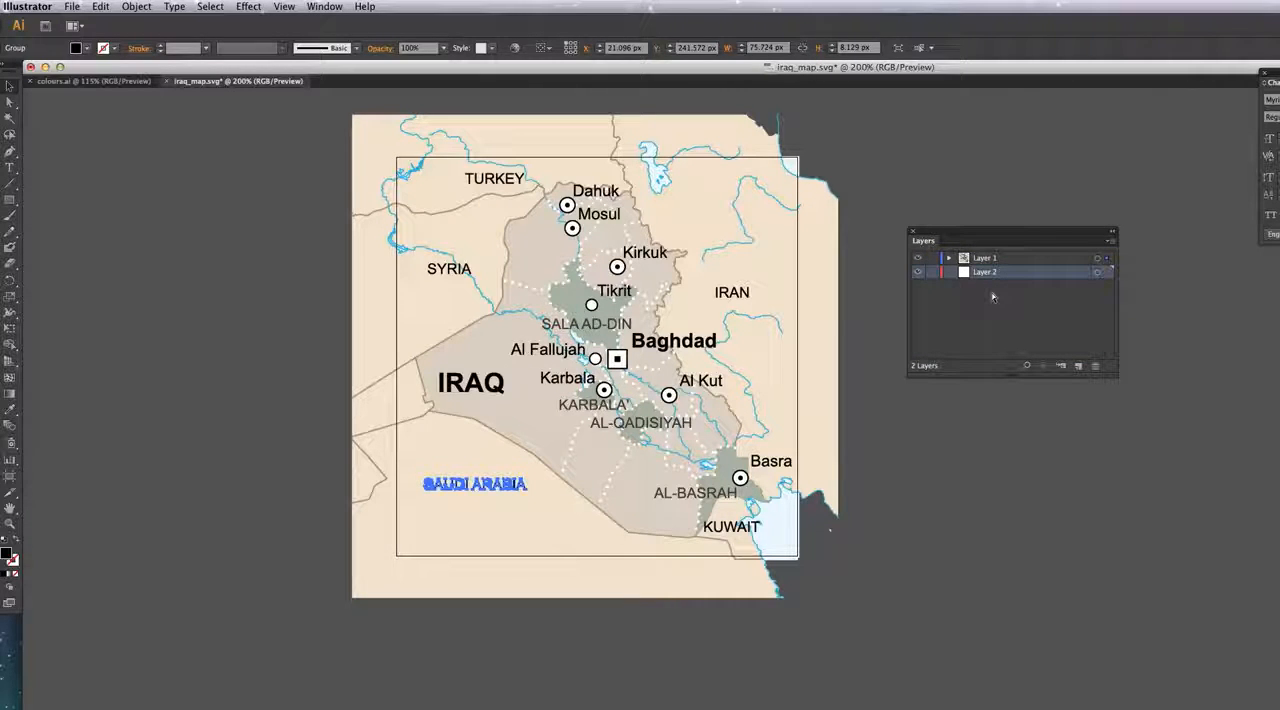
# Step: Paste the map screenshot onto Layer 2 and show Layer 1 in outline view
pyautogui.hotkey('ctrl', 'v')
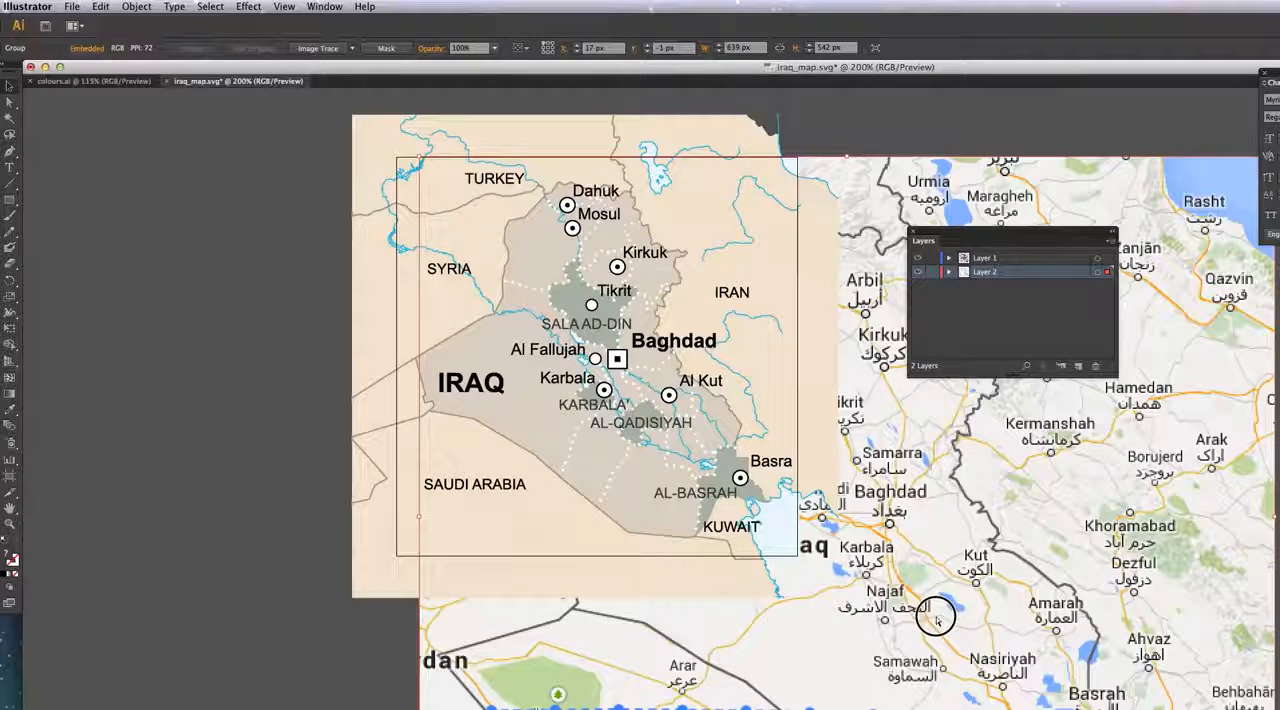
pyautogui.click(928, 570)
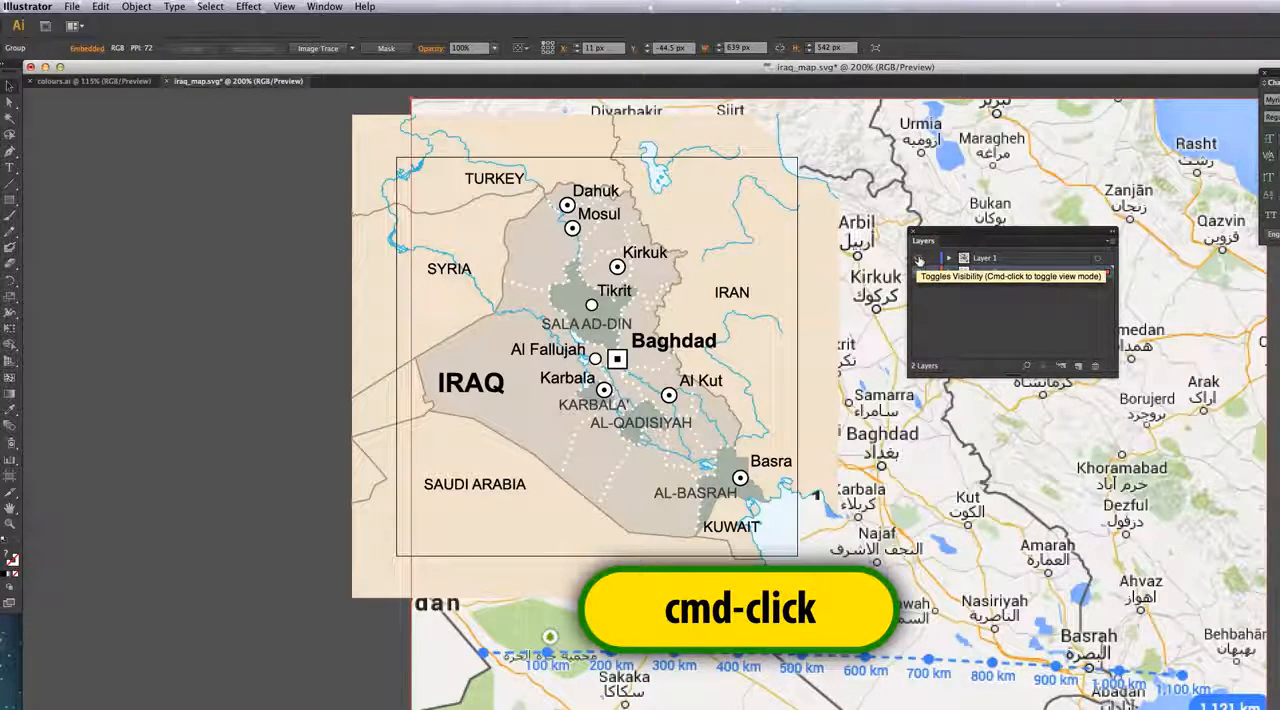
pyautogui.keyDown('super'); pyautogui.click(919, 260); pyautogui.keyUp('super')
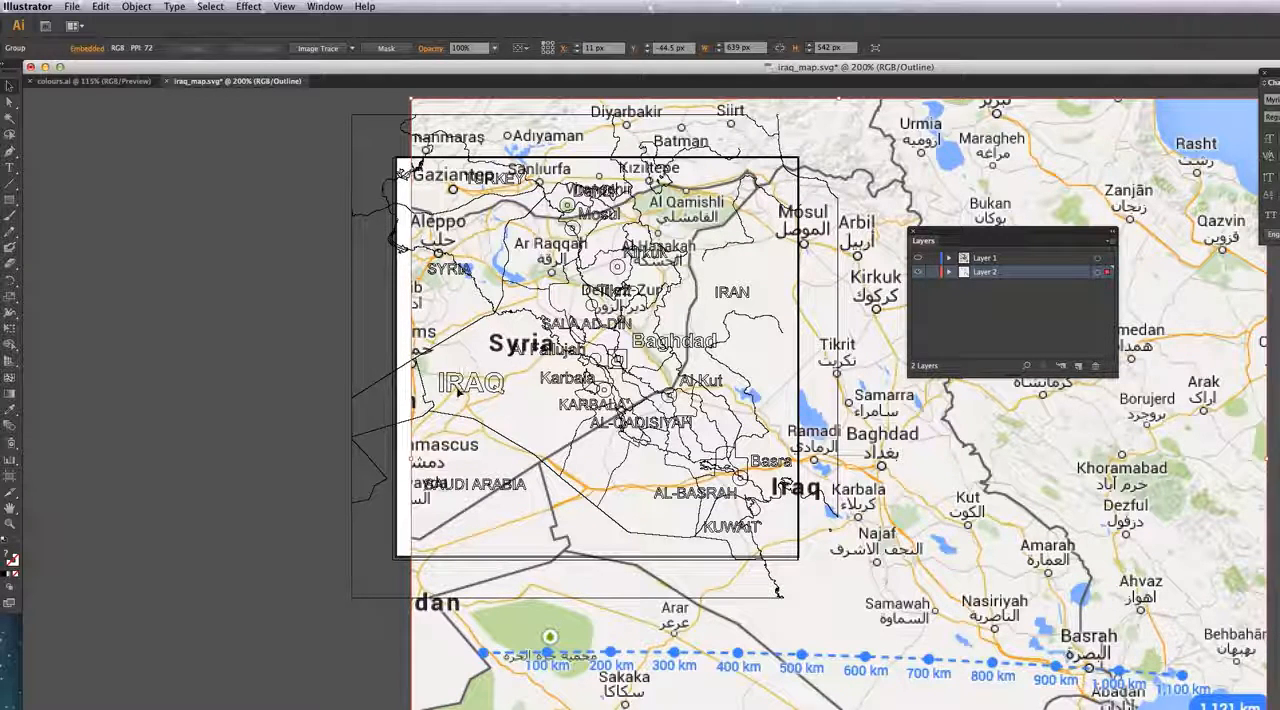
# Step: Align the screenshot's western Iraq border corner with the outlined map, then scale the screenshot down proportionally from that corner
pyautogui.click(536, 461)
pyautogui.moveTo(530, 461); pyautogui.dragTo(416, 361)
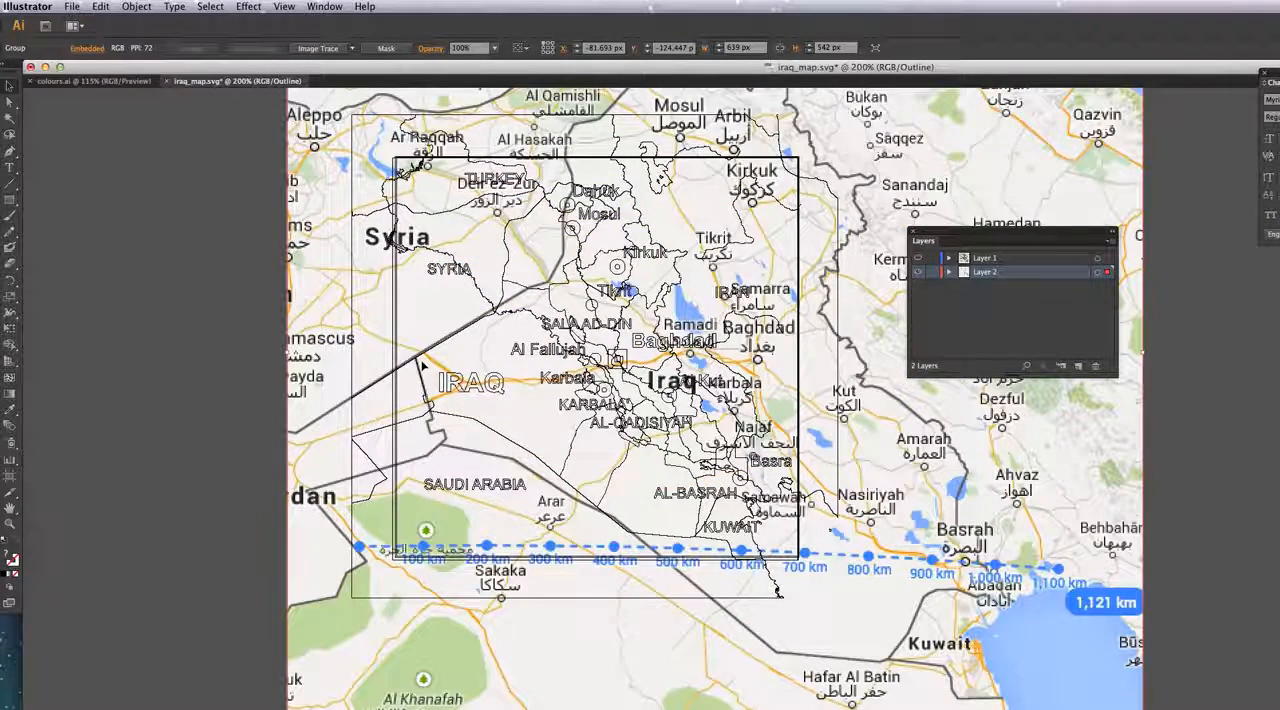
pyautogui.press('s')
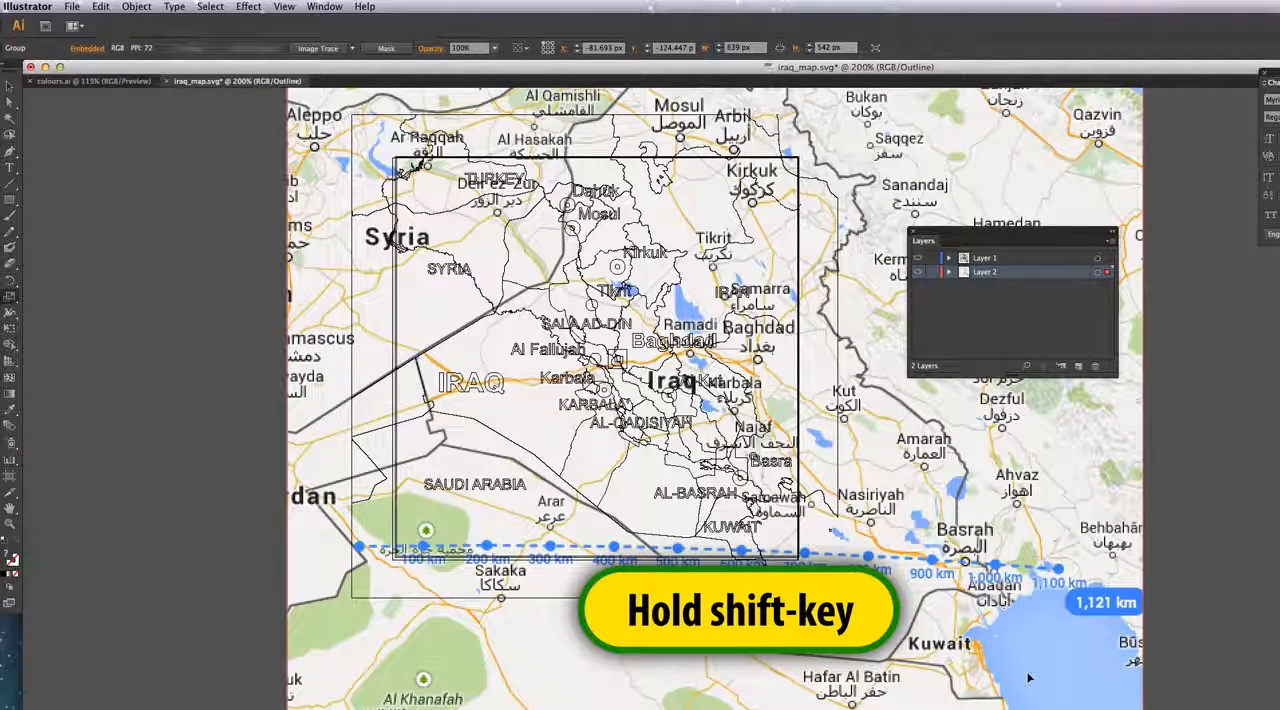
pyautogui.moveTo(968, 645); pyautogui.dragTo(750, 495)
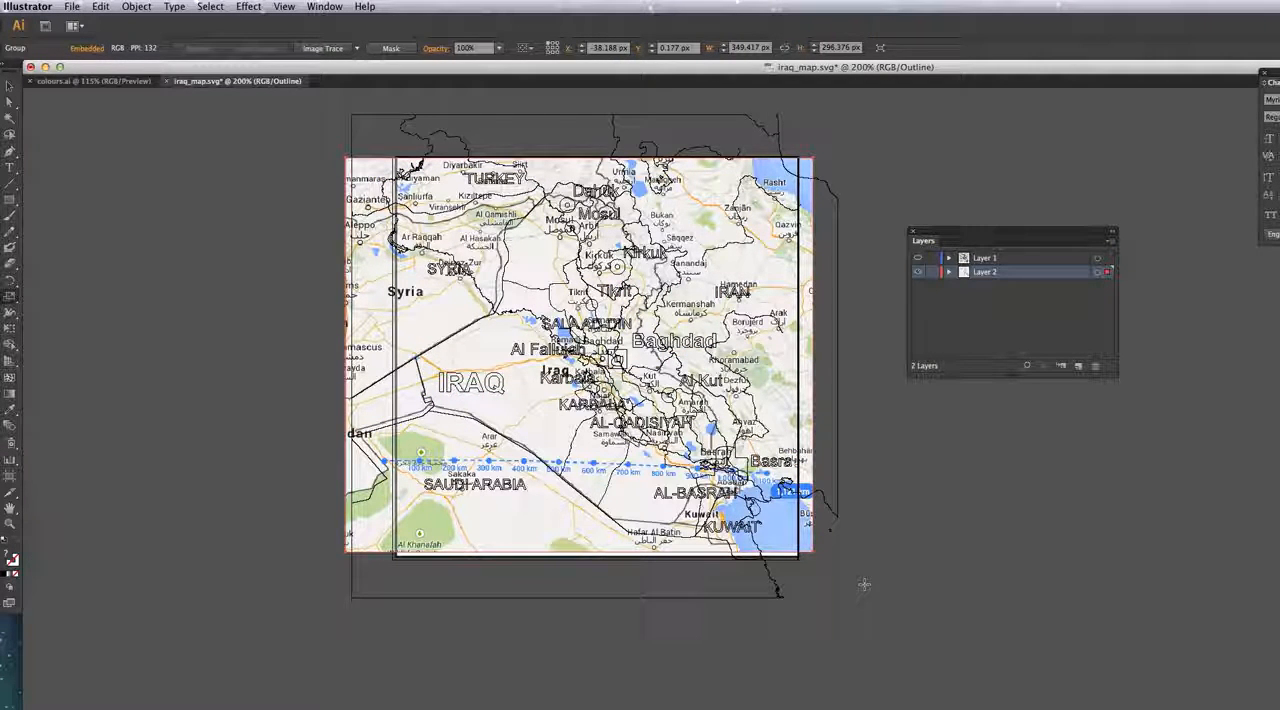
# Step: Fine-tune the screenshot's scale to about 378 × 320 px and nudge it down until its borders match the outlined map
pyautogui.moveTo(864, 585); pyautogui.dragTo(891, 603)
pyautogui.hotkey('ctrl', 'z')
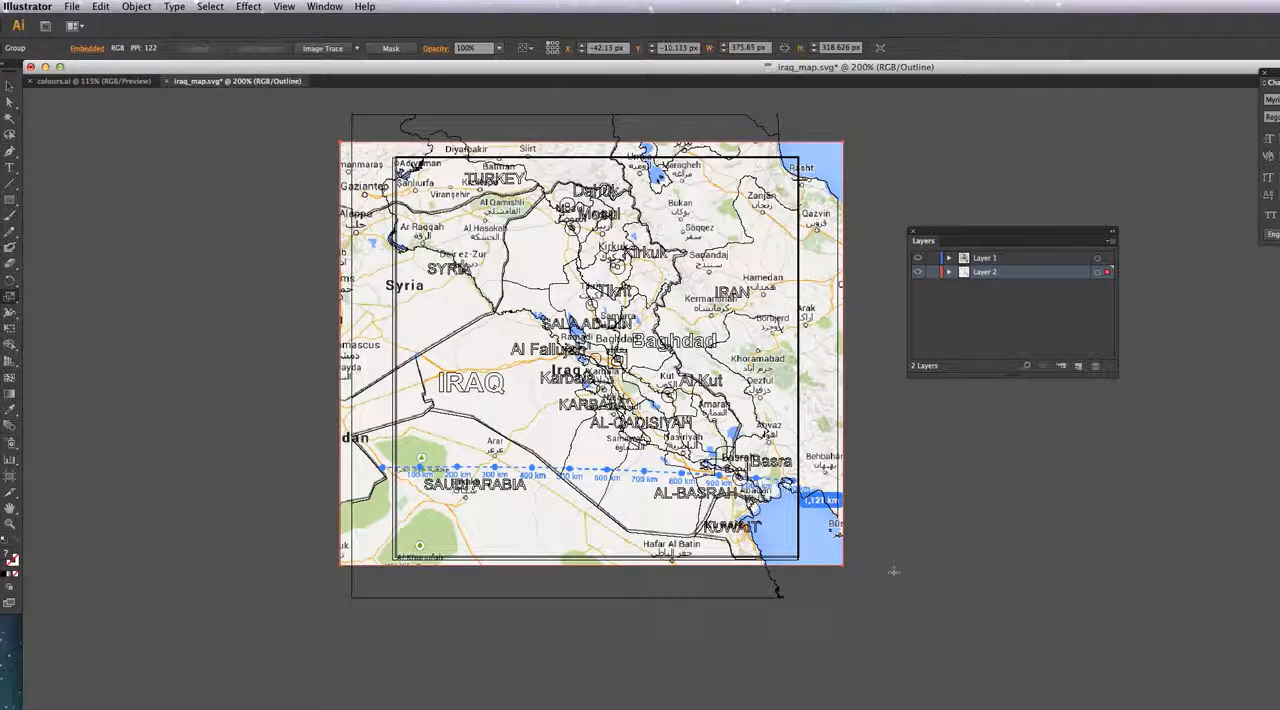
pyautogui.press('Down')
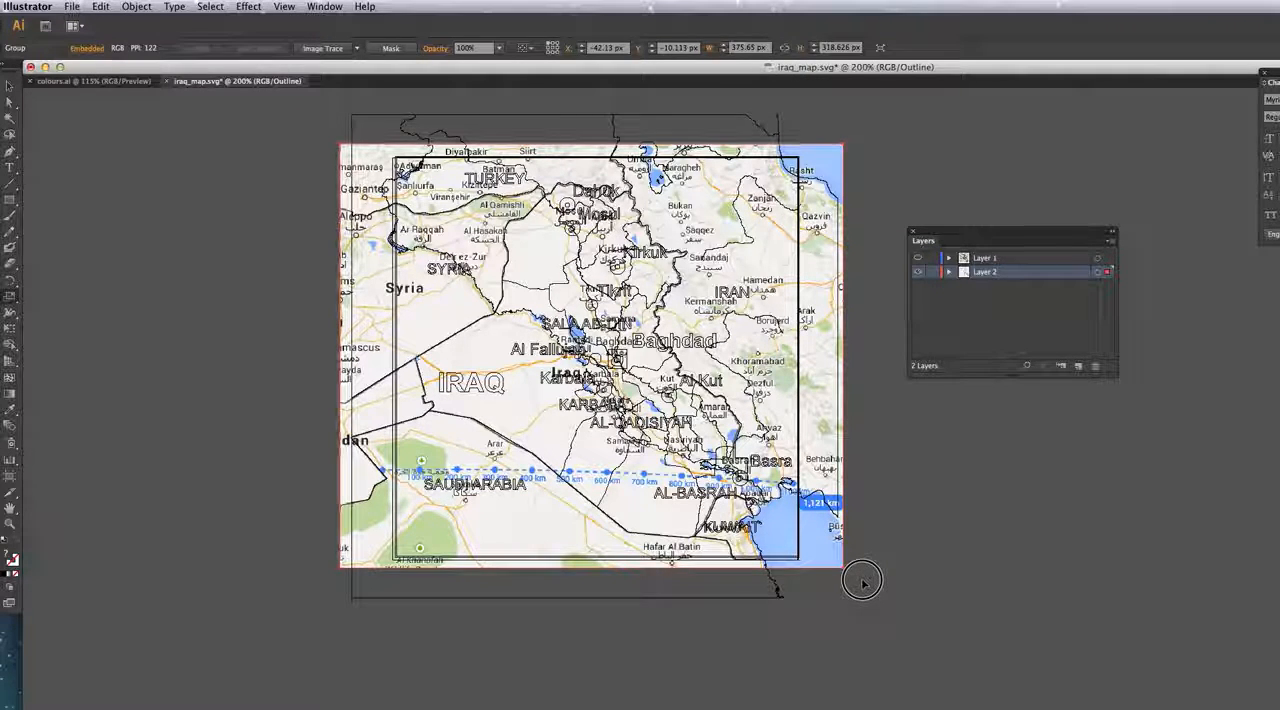
pyautogui.moveTo(866, 580); pyautogui.dragTo(865, 571)
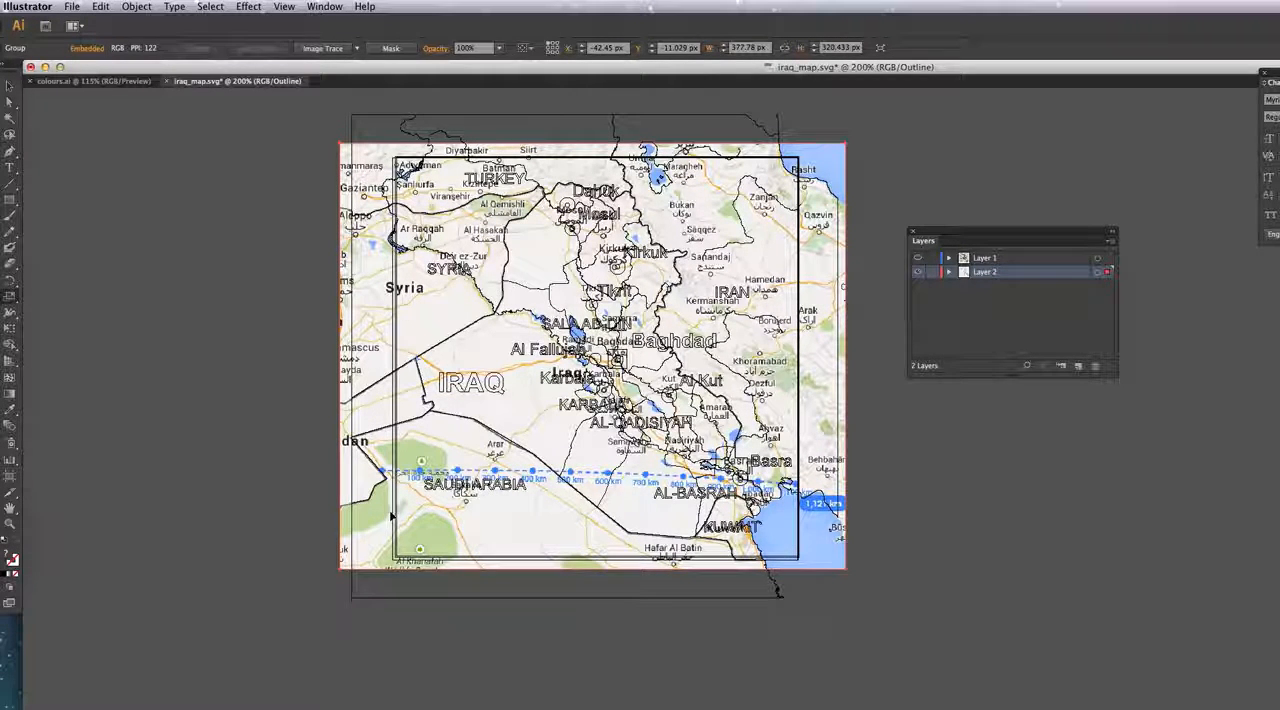
# Step: Make Layer 1 active and draw a straight Pen tool line from the start of the measured route to its 200 km mark
pyautogui.press('super+shift+a')
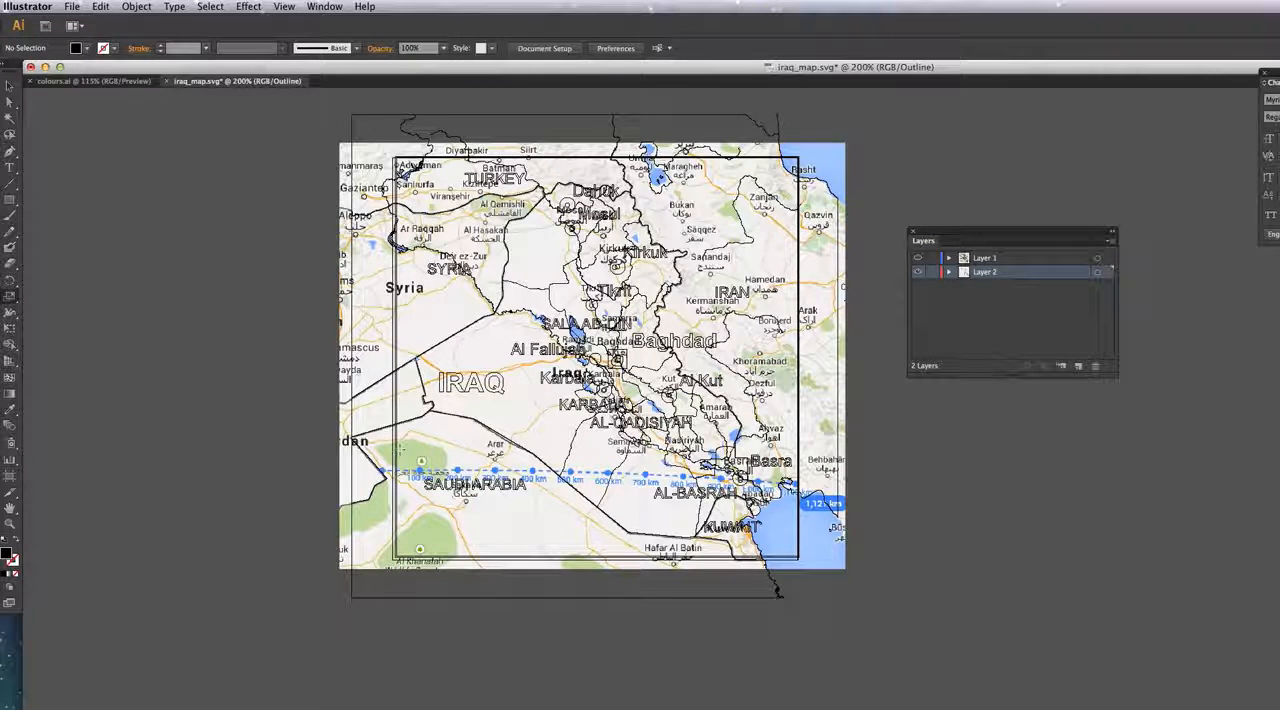
pyautogui.click(1008, 259)
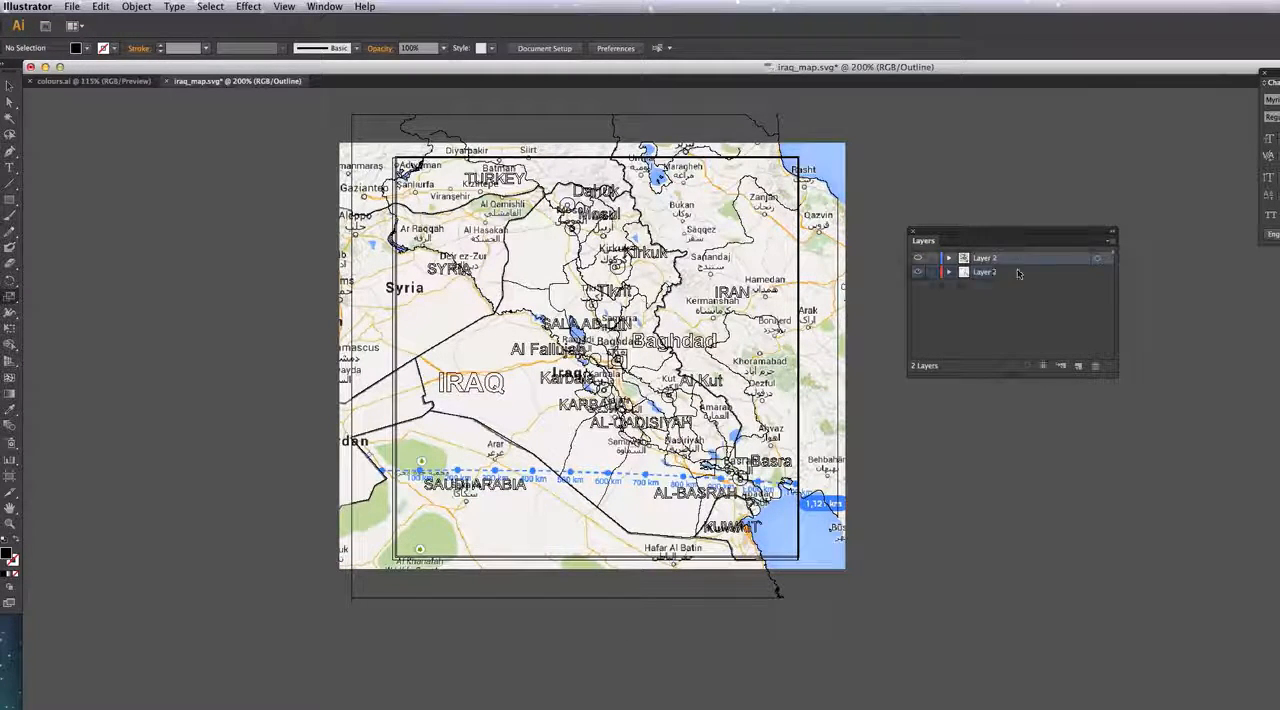
pyautogui.click(10, 154)
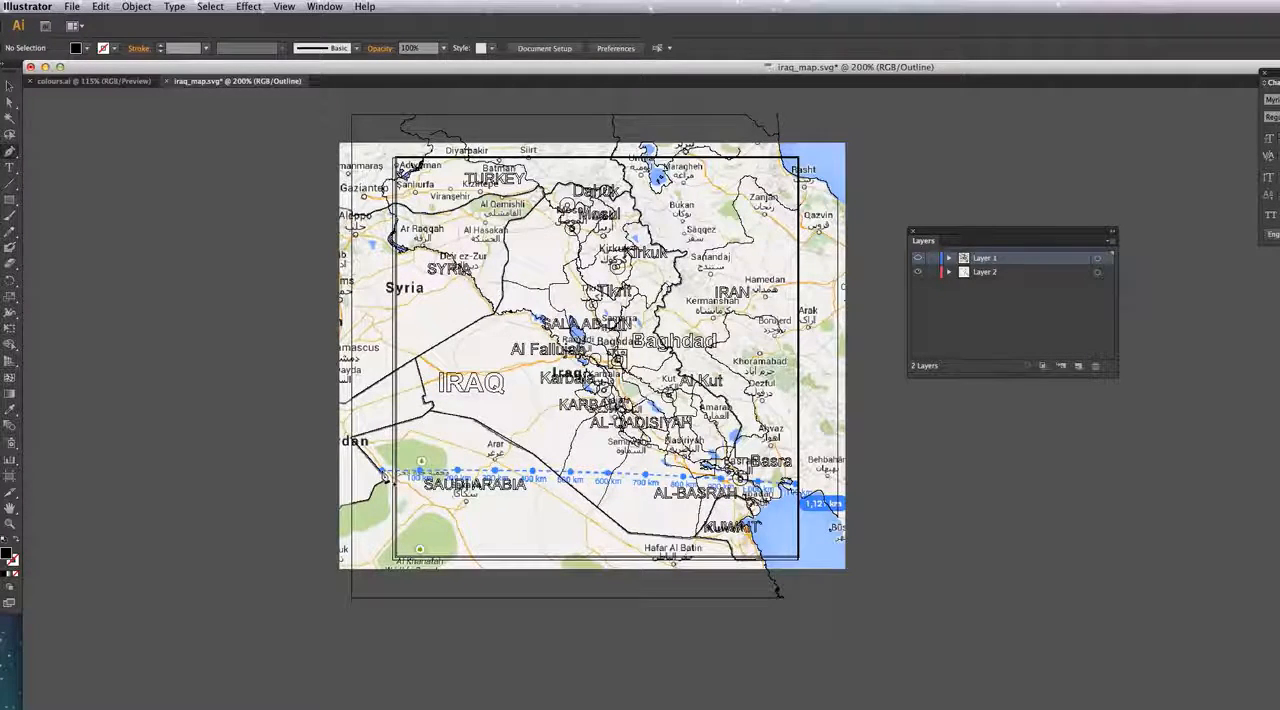
pyautogui.click(387, 479)
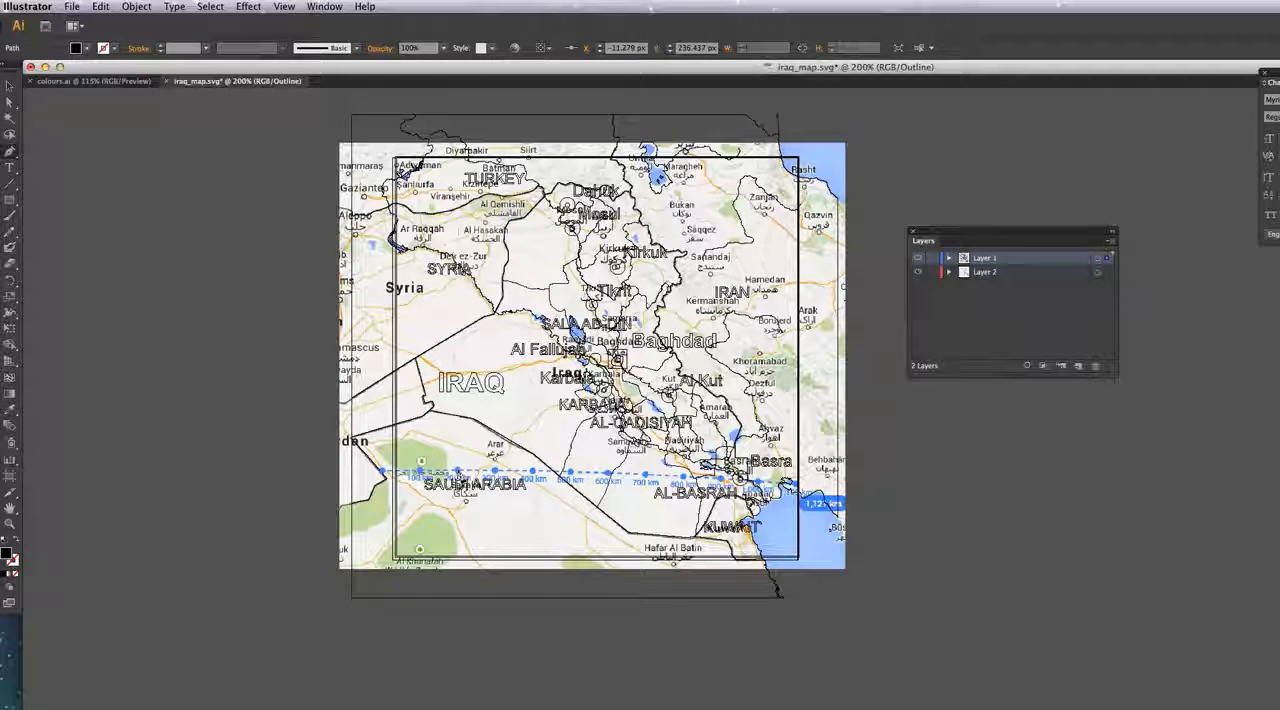
pyautogui.click(457, 470)
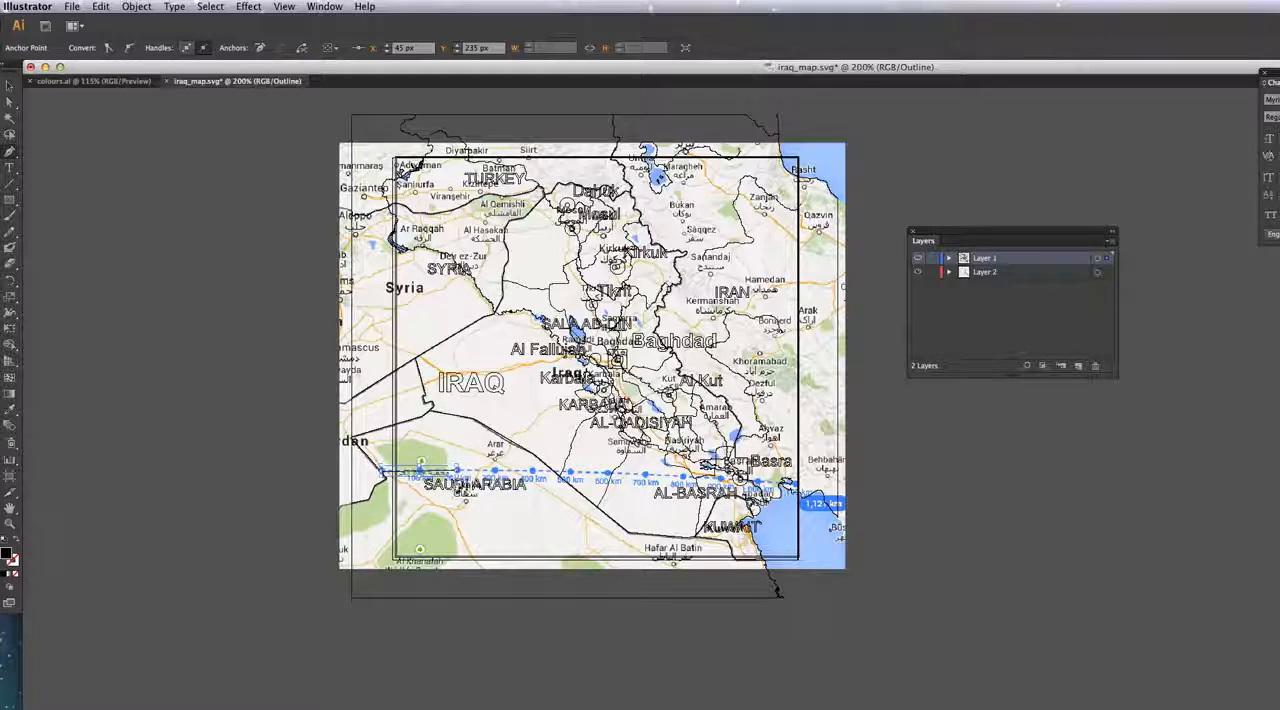
# Step: Move the new line up clear of the measured route and average its end points on the horizontal axis to level it
pyautogui.press('a')
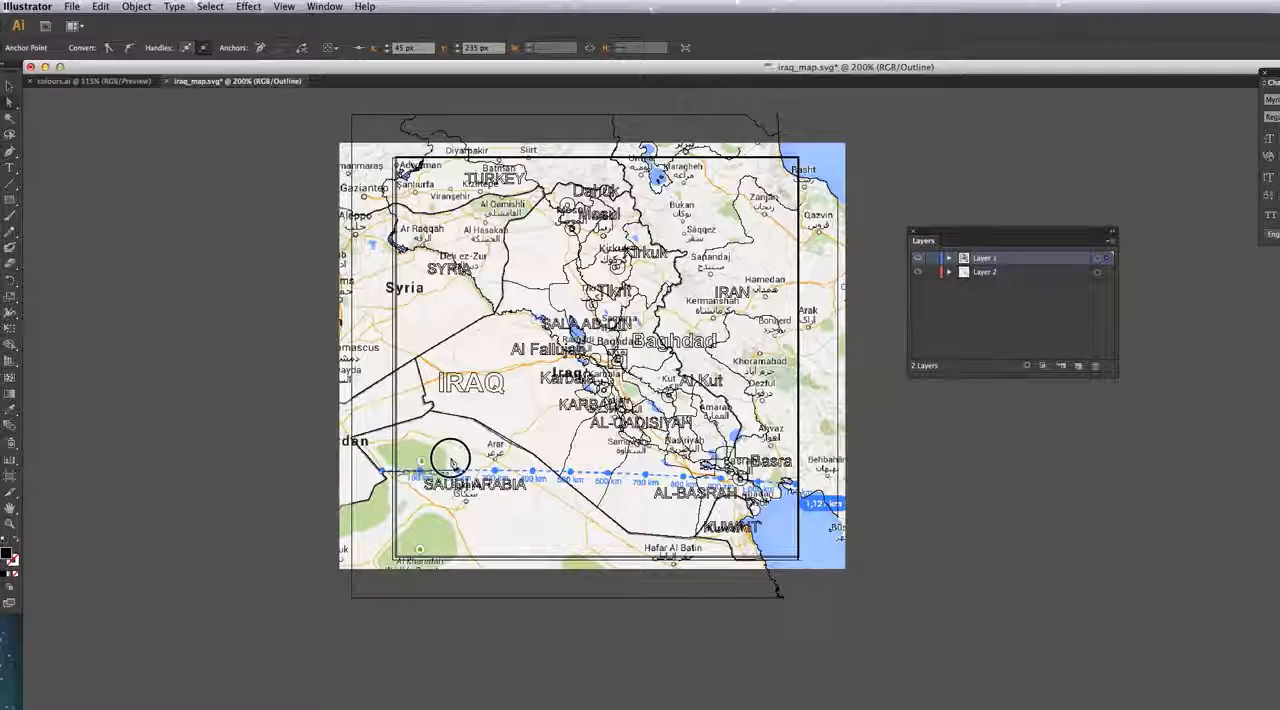
pyautogui.moveTo(471, 439); pyautogui.dragTo(472, 438)
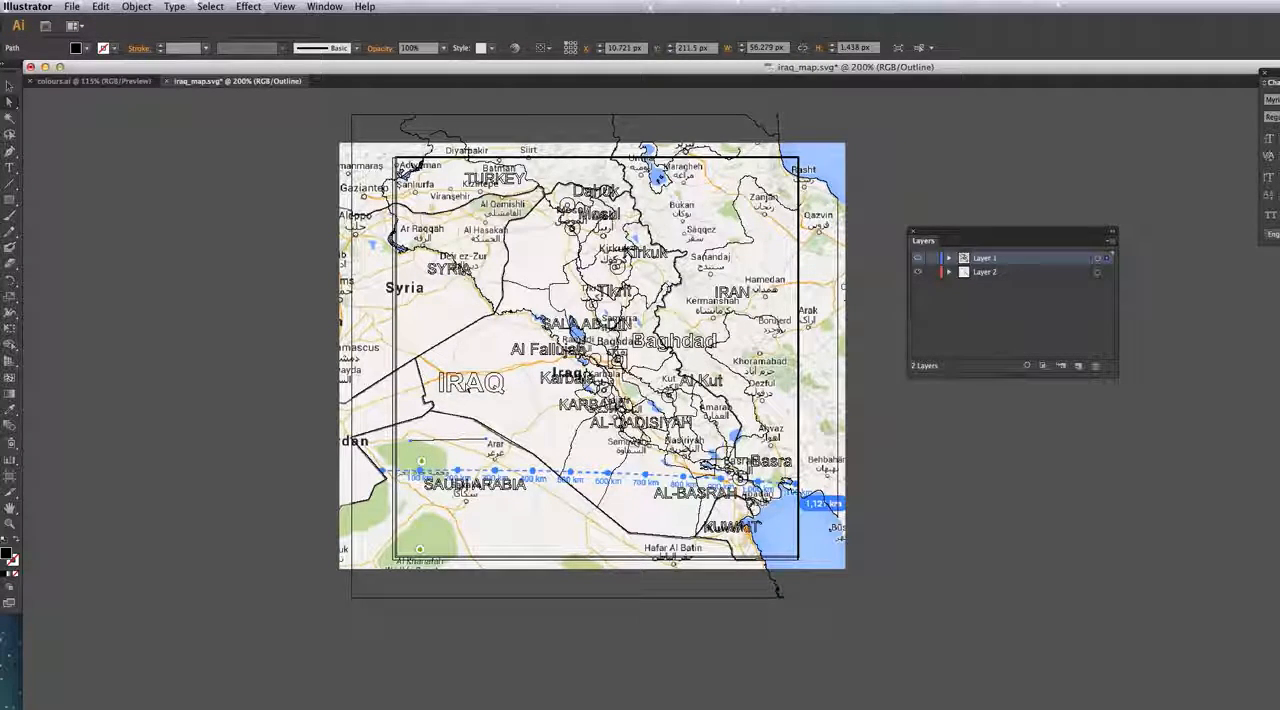
pyautogui.hotkey('ctrl', '=')
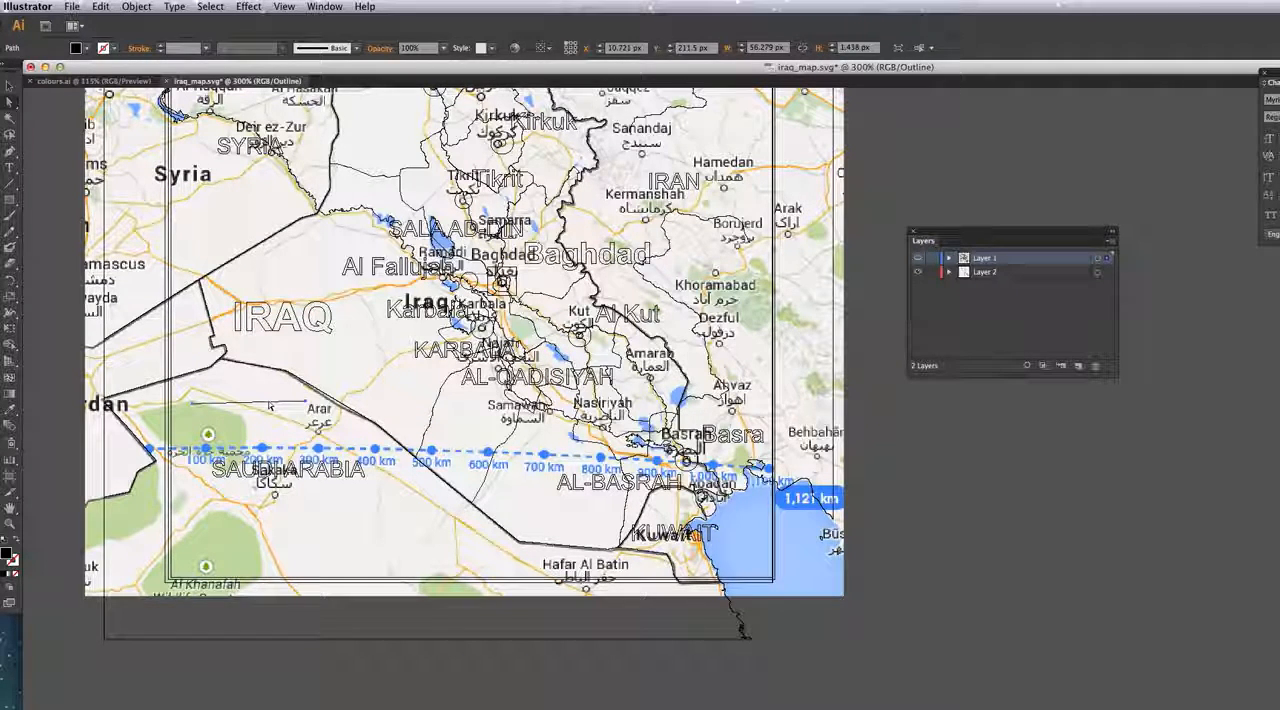
pyautogui.press('super+alt+j')
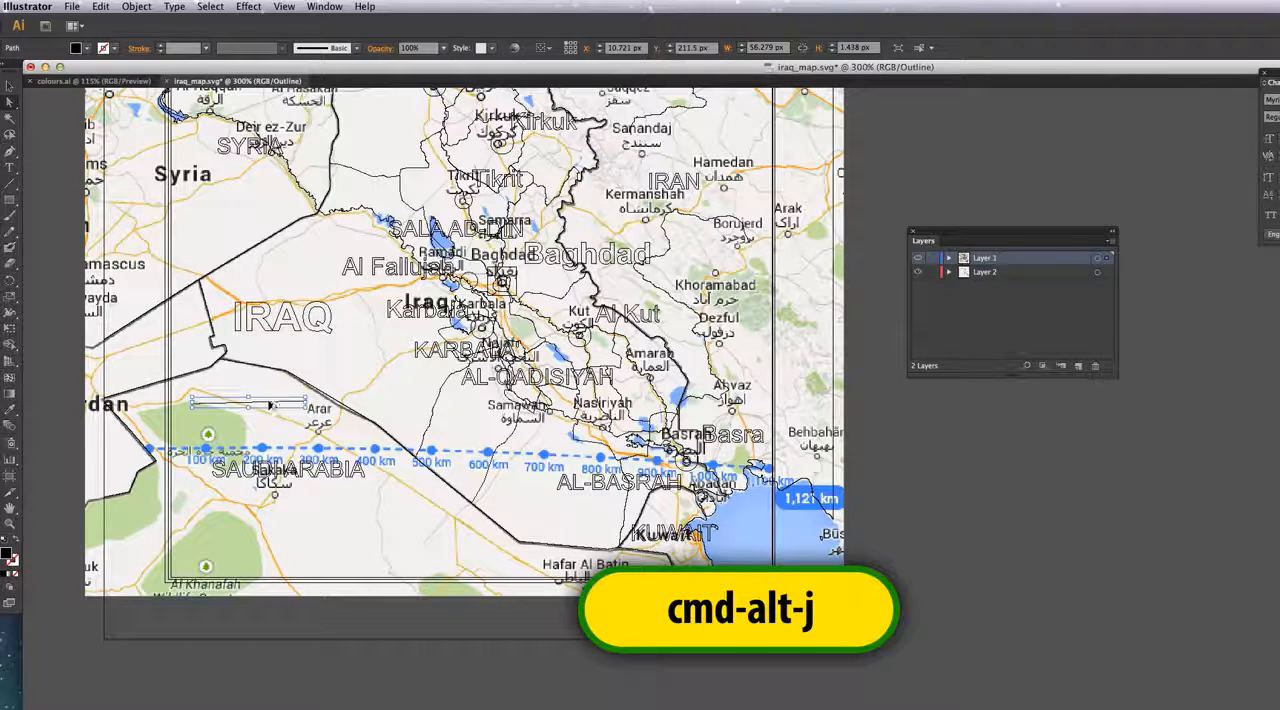
pyautogui.click(812, 455)
pyautogui.click(881, 526)
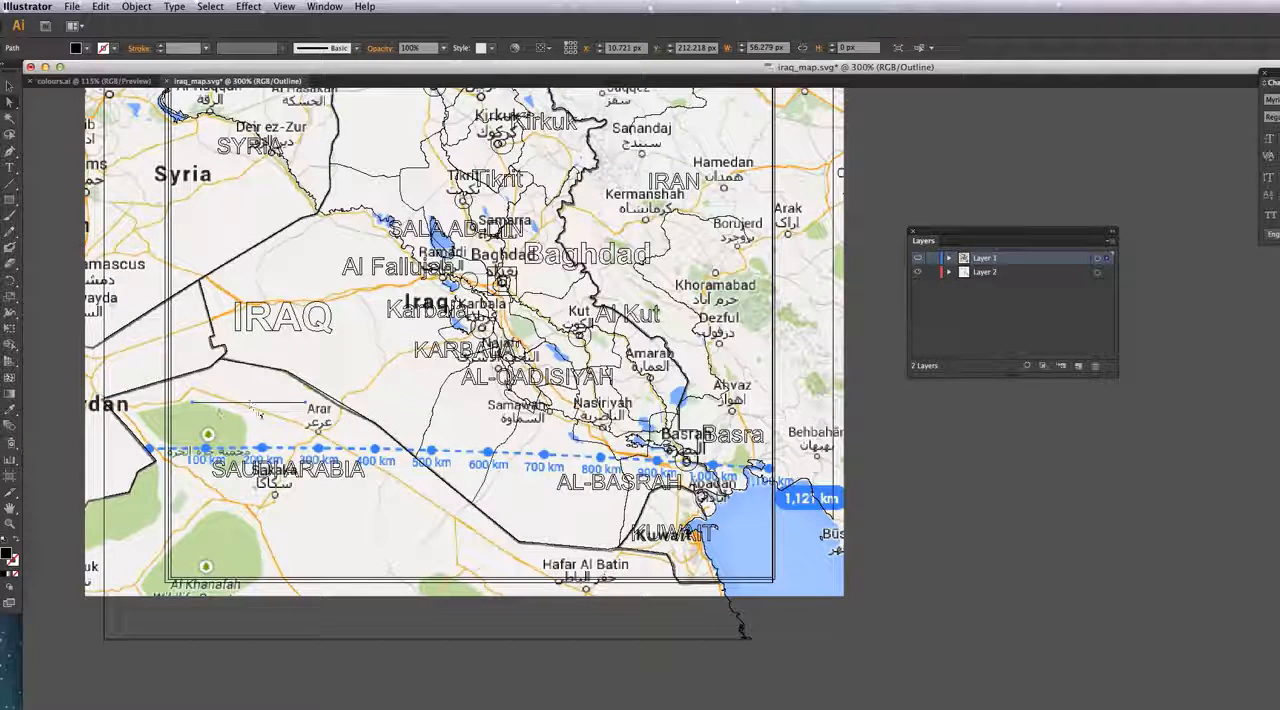
# Step: Hide Layer 2, return the artwork to preview and give the scale line a 1 pt black stroke with no fill
pyautogui.click(918, 274)
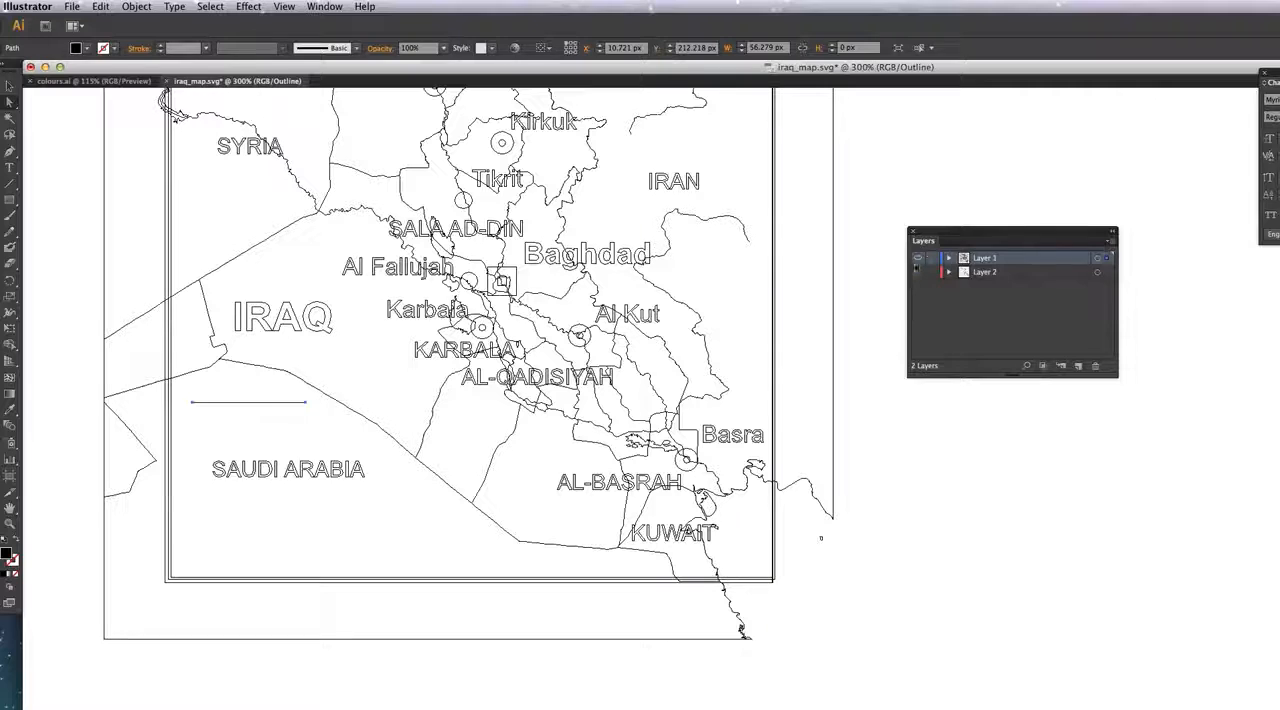
pyautogui.press('super+y')
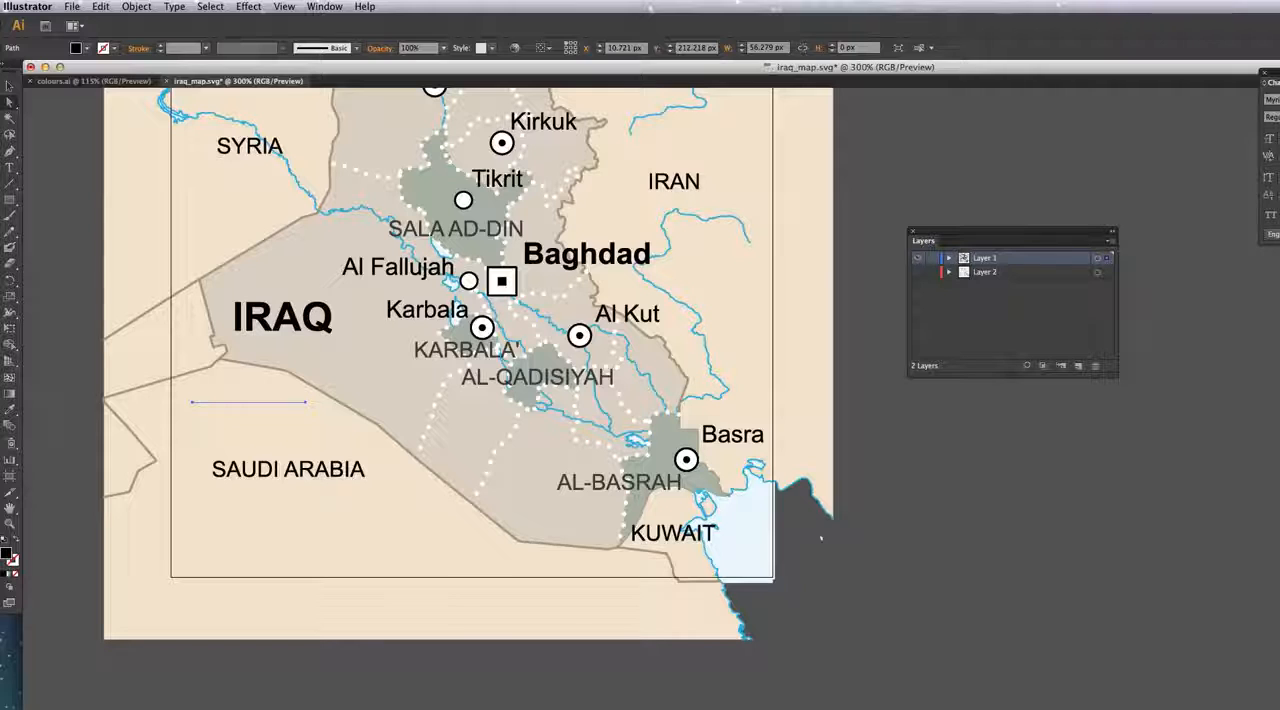
pyautogui.moveTo(6, 553); pyautogui.dragTo(13, 561)
pyautogui.click(14, 577)
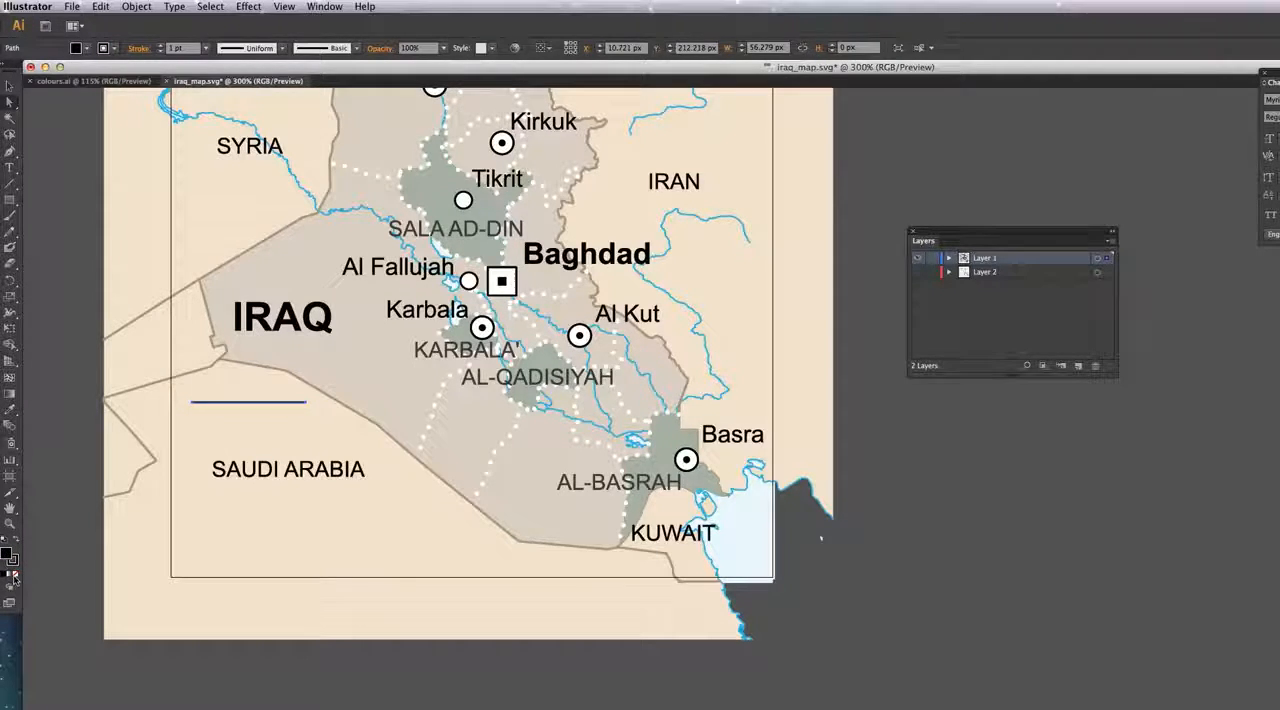
pyautogui.click(14, 578)
pyautogui.click(241, 402)
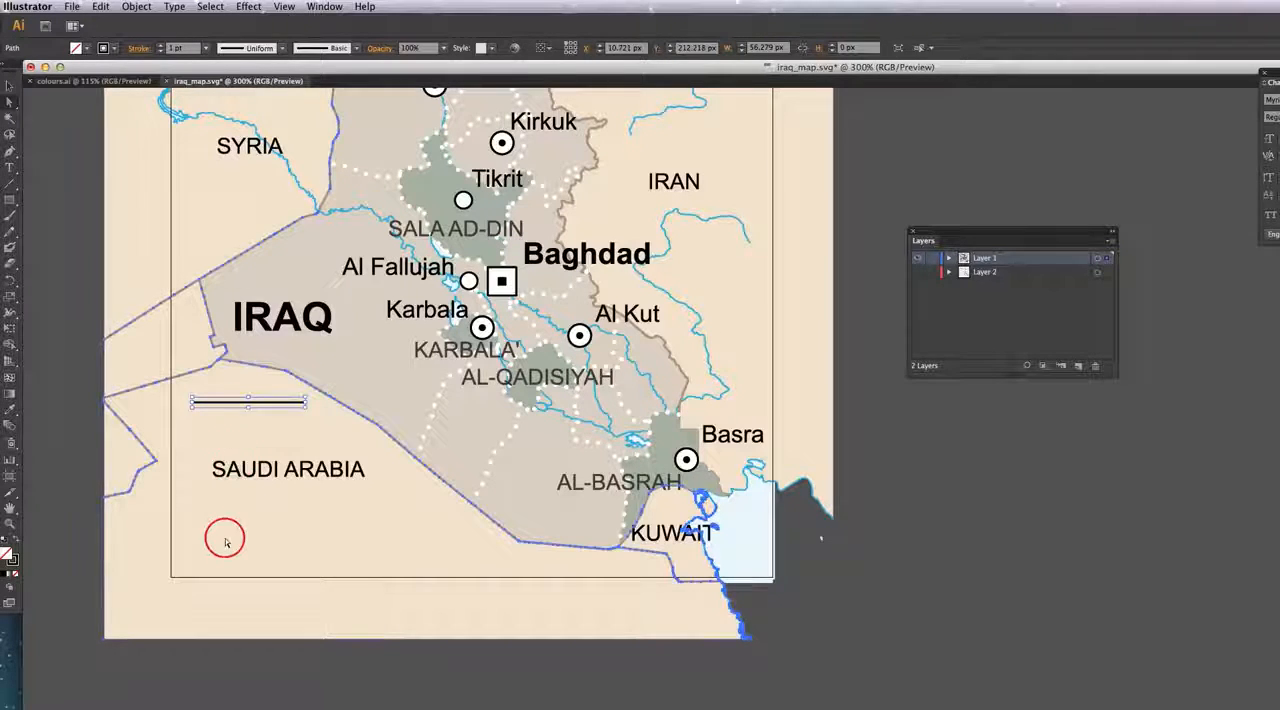
pyautogui.click(222, 488)
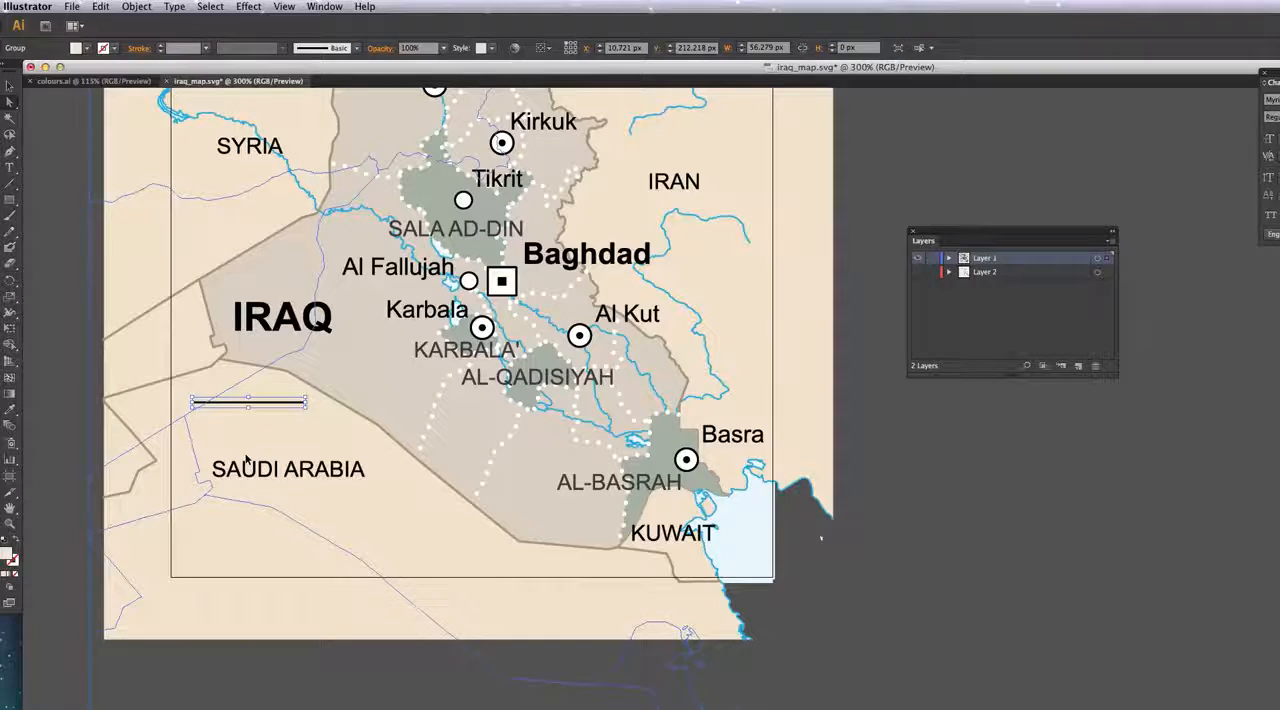
pyautogui.press('super+z')
# Step: Move the scale line down beneath the SAUDI ARABIA label, just inside the lower-left corner of the map frame
pyautogui.moveTo(254, 403); pyautogui.dragTo(255, 555)
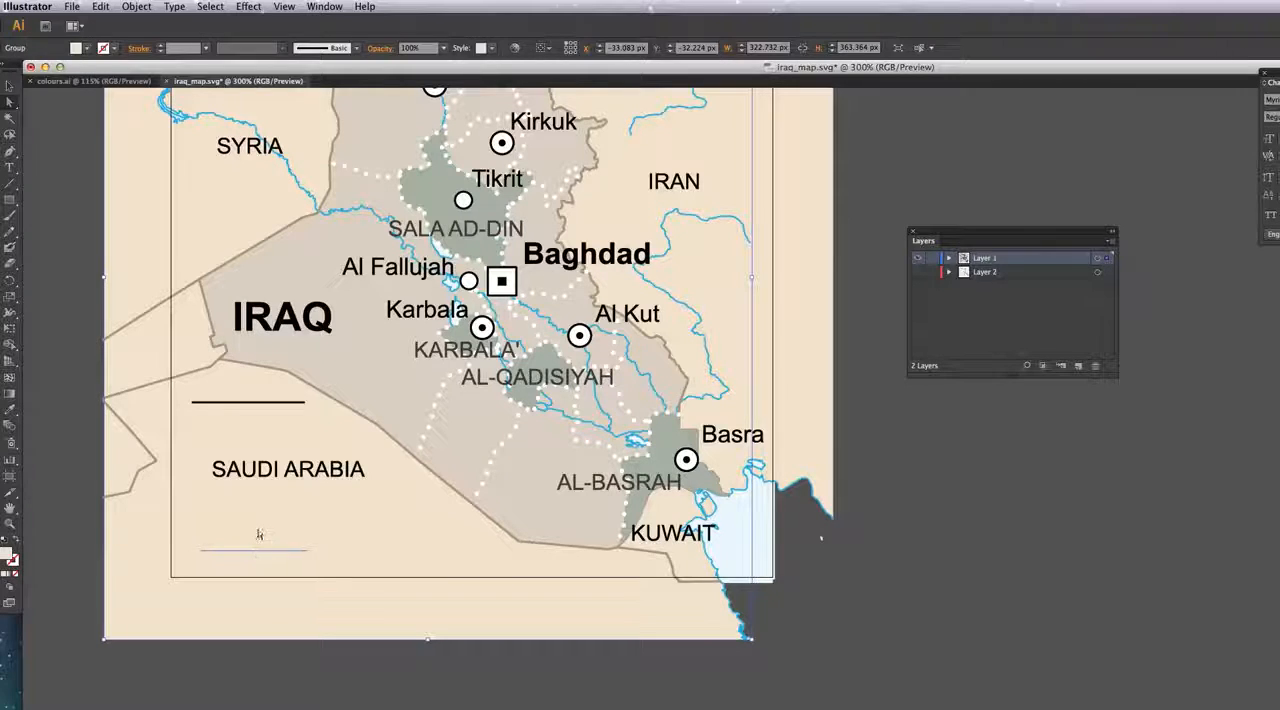
pyautogui.press('a')
# Step: Add a text label reading "200km" just above the left end of the scale line
pyautogui.press('t')
pyautogui.click(203, 518)
pyautogui.click(204, 526)
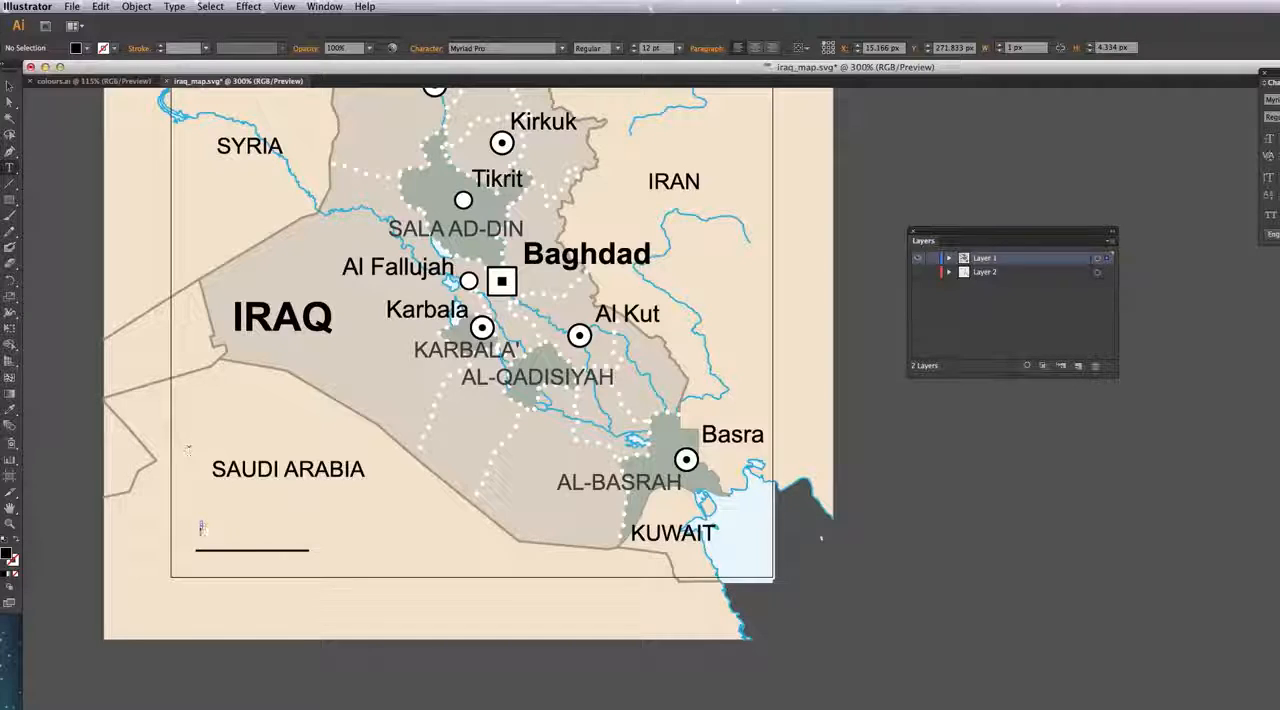
pyautogui.press('super+z')
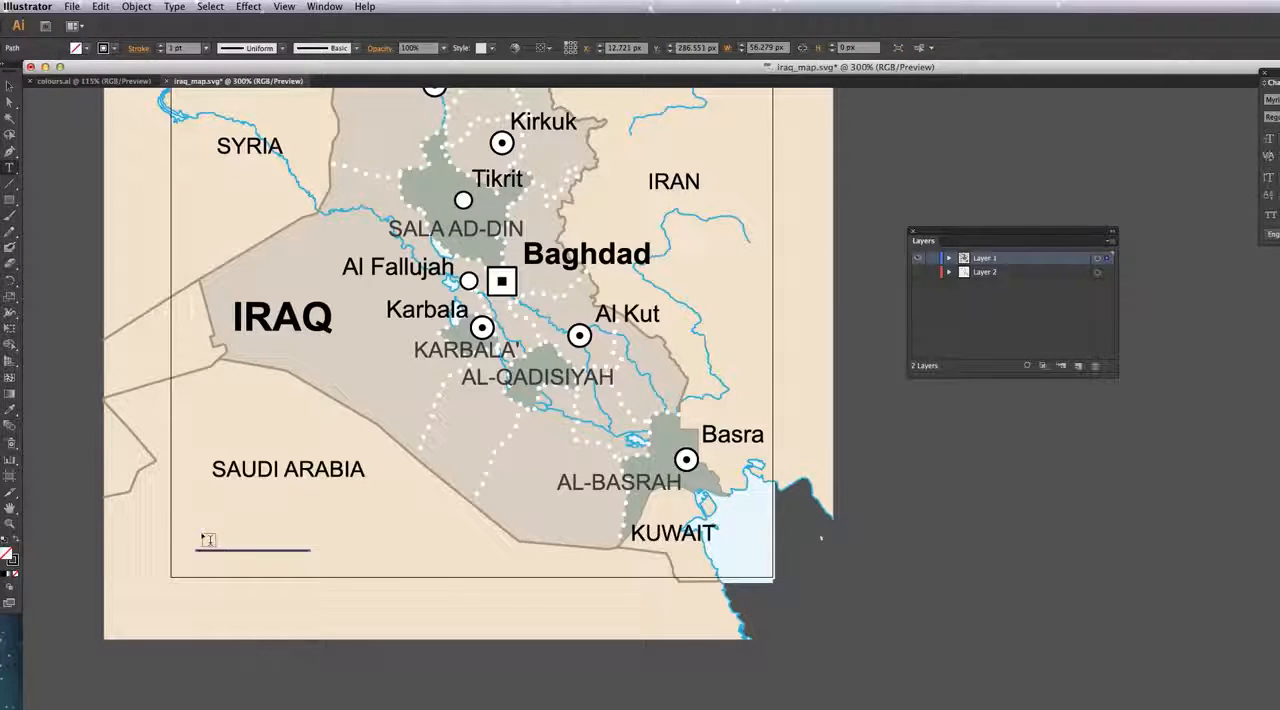
pyautogui.click(204, 528)
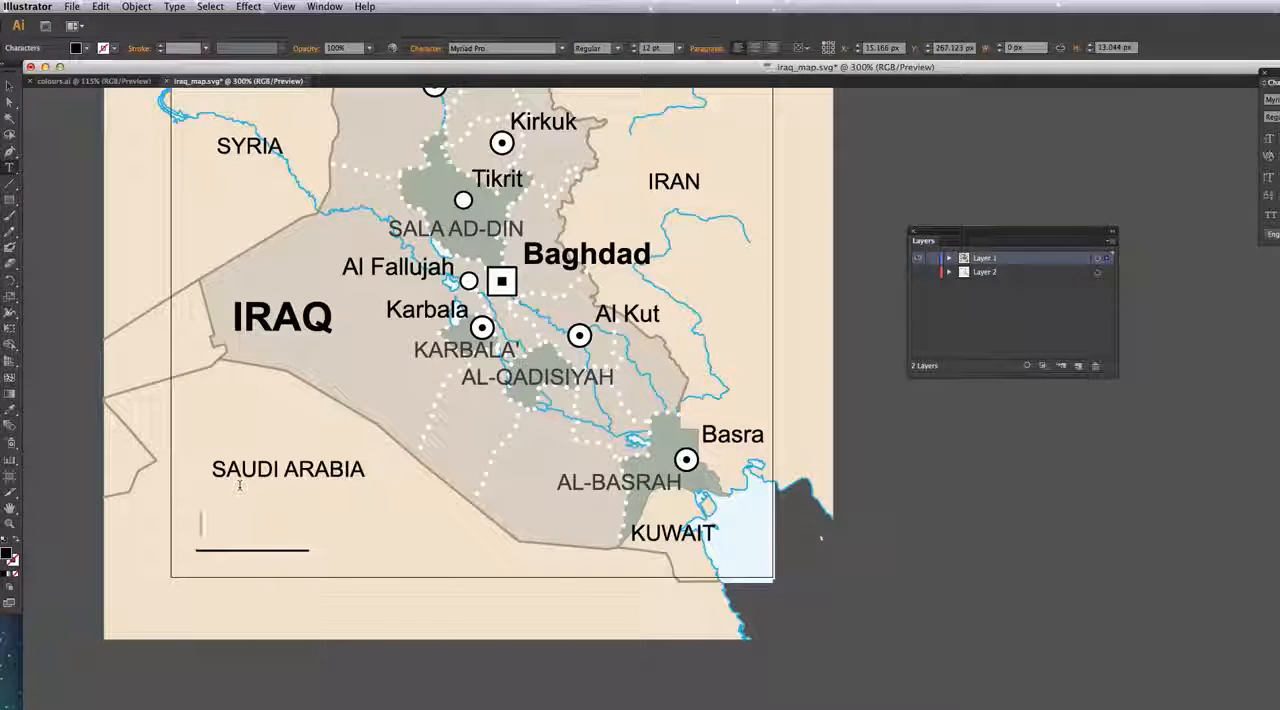
pyautogui.write('200km')
pyautogui.keyDown('super'); pyautogui.click(249, 534); pyautogui.keyUp('super')
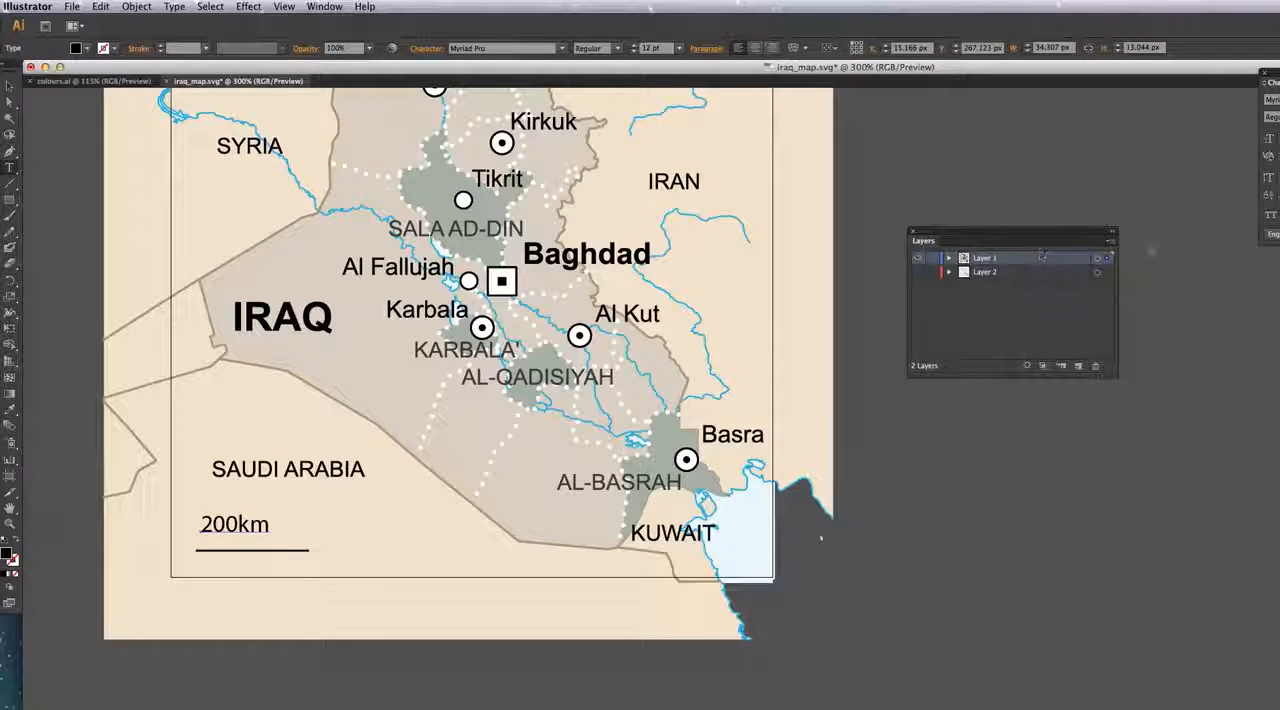
# Step: Set the 200km label's font to Arial at 11 pt
pyautogui.moveTo(1273, 73); pyautogui.dragTo(1070, 117)
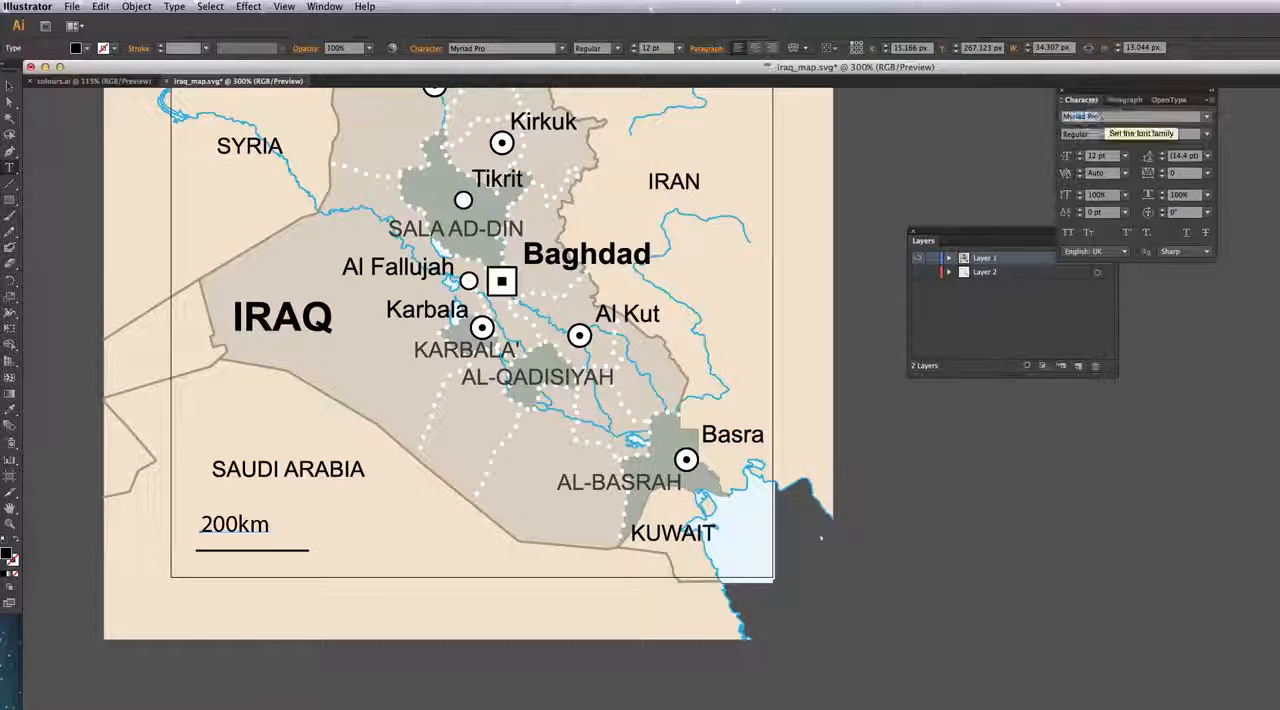
pyautogui.write('Arial')
pyautogui.press('Return')
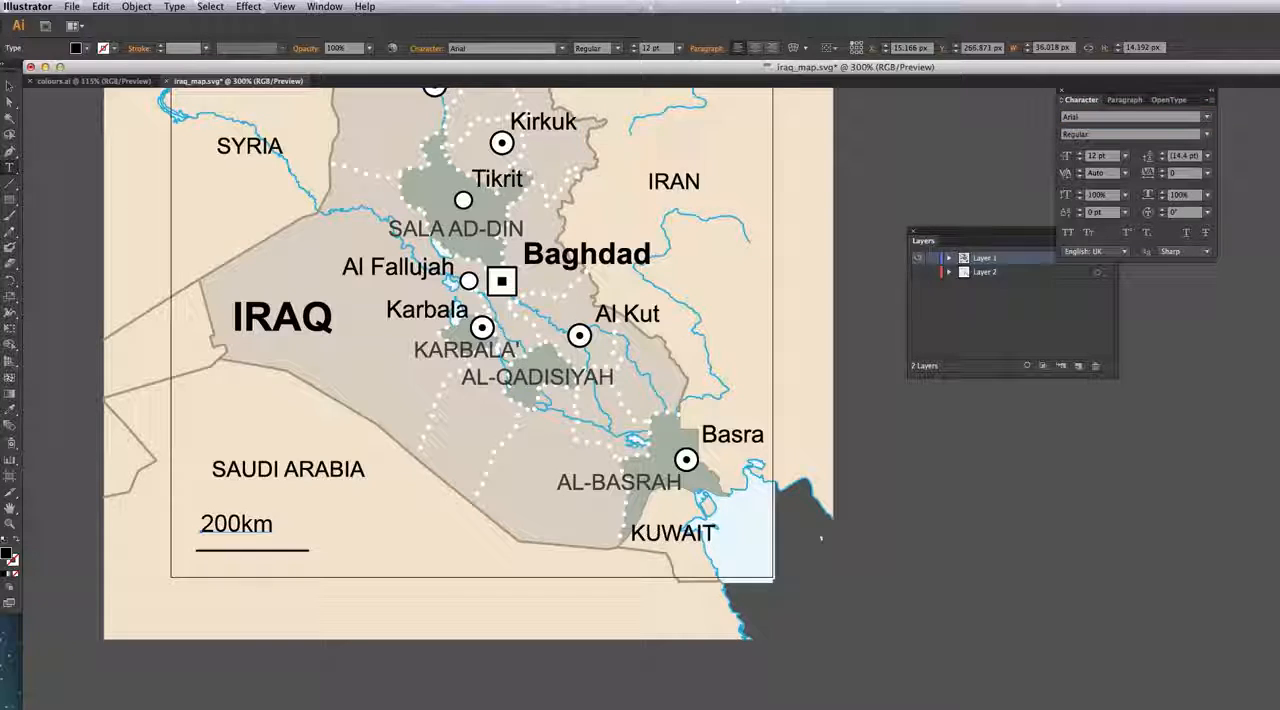
pyautogui.moveTo(1105, 157); pyautogui.dragTo(1089, 158)
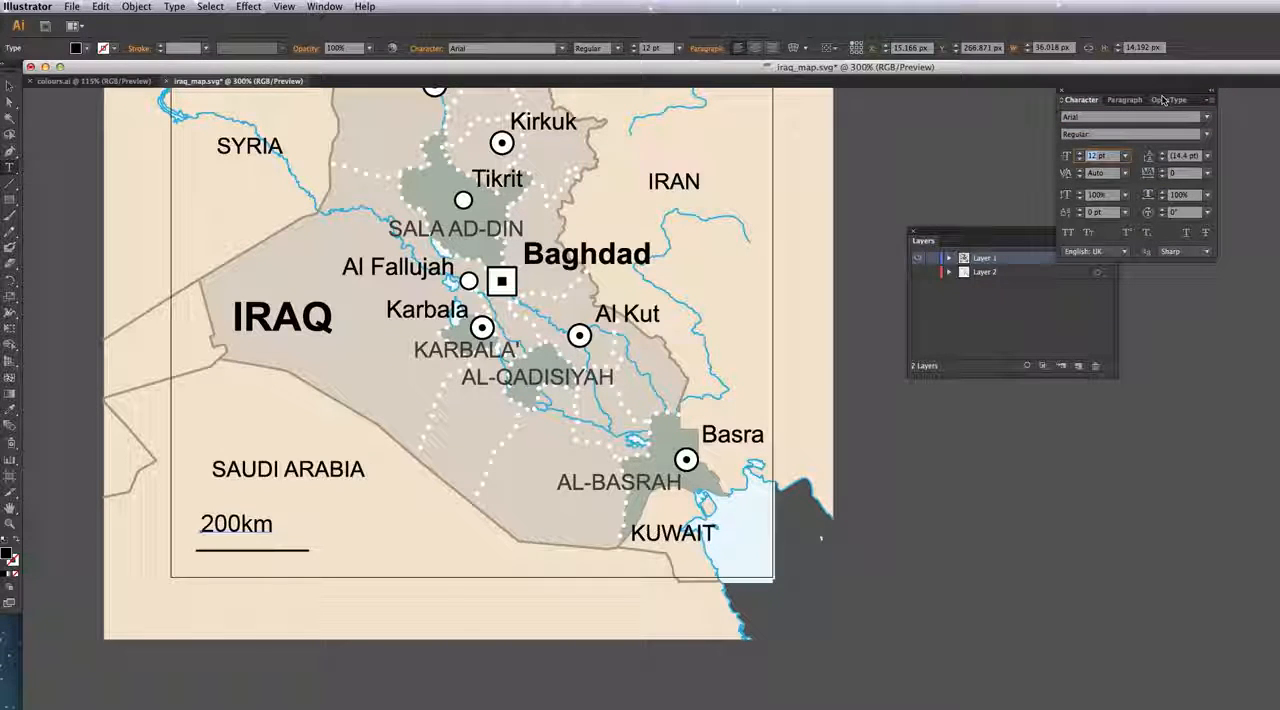
pyautogui.write('11')
pyautogui.press('Return')
# Step: Move the 200km label down so it sits directly on top of the scale line, then view the whole map
pyautogui.click(225, 525)
pyautogui.moveTo(225, 525); pyautogui.dragTo(226, 535)
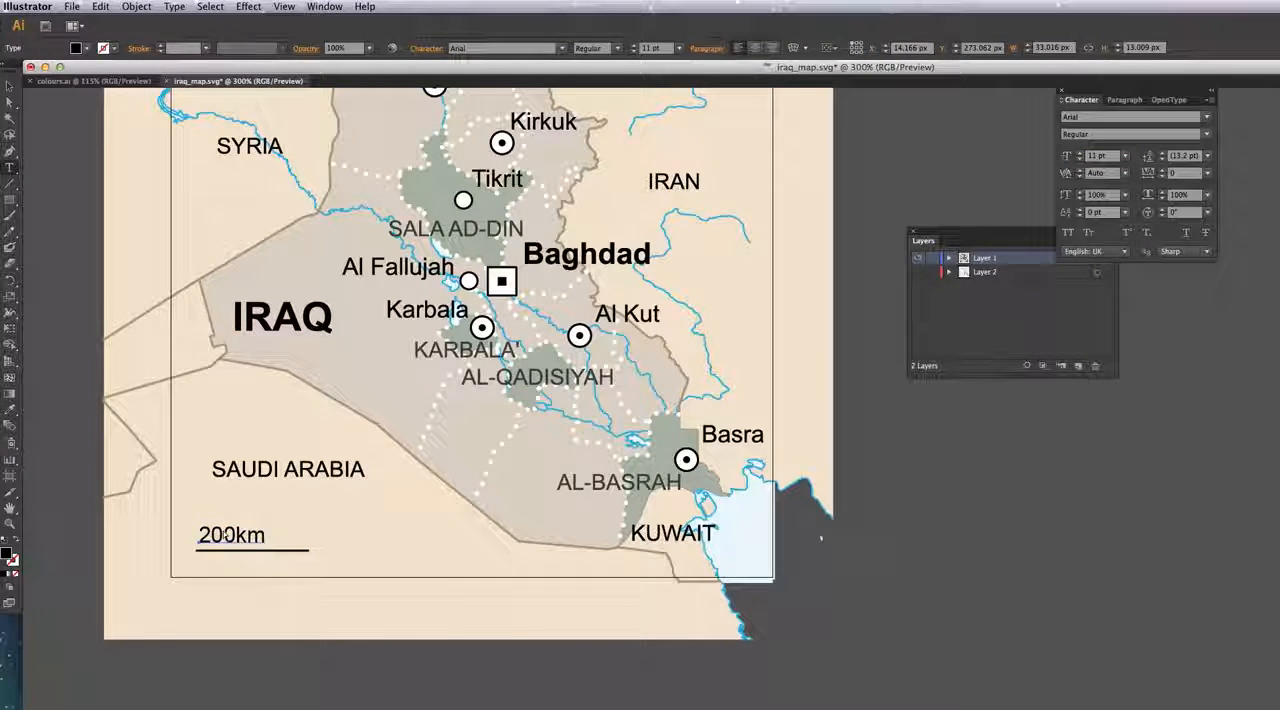
pyautogui.press('super+minus')
pyautogui.press('super+minus')
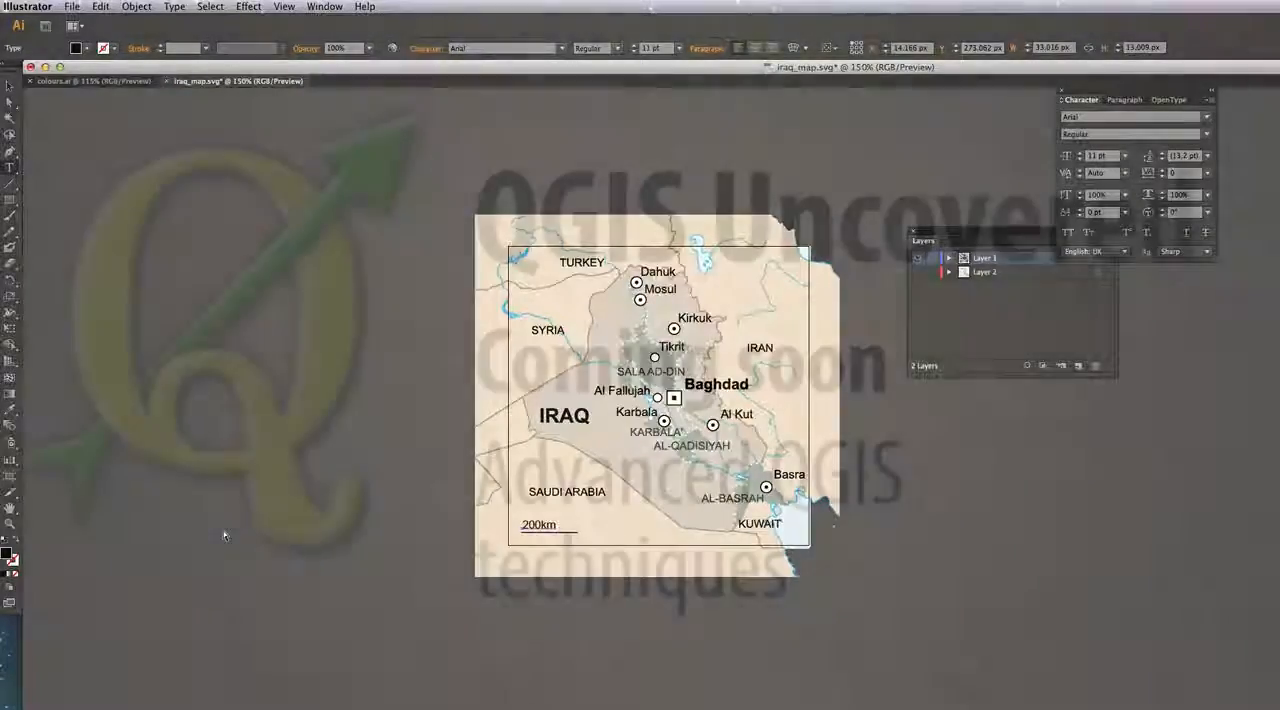